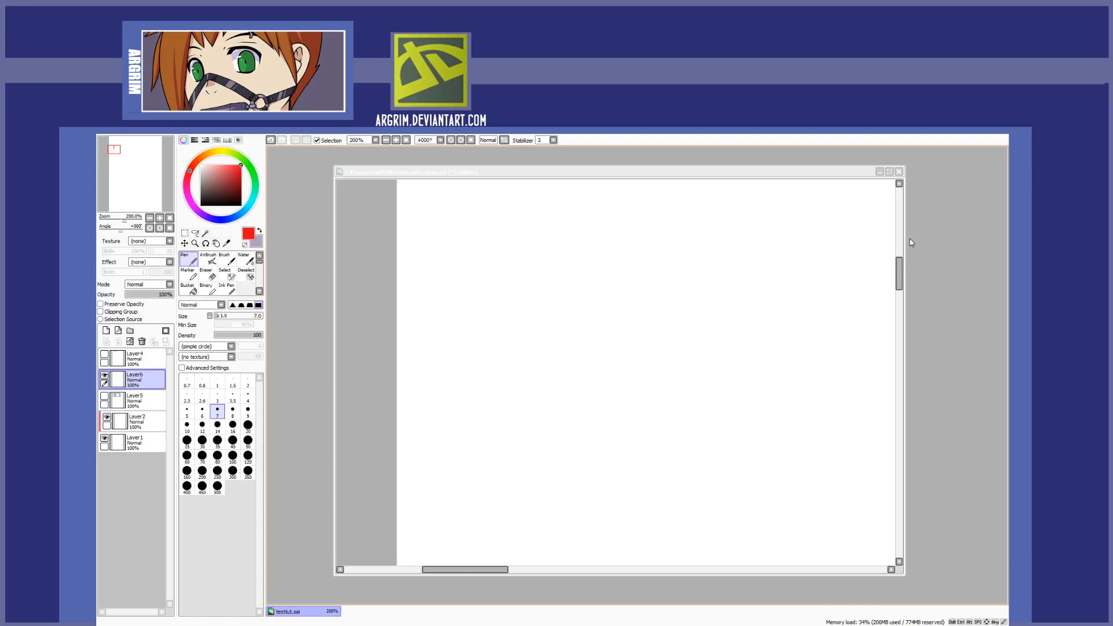
- Make the hidden Layer5 with the pasted interface screenshot visible on the canvas
left_click(898, 278)
scroll(900, 272, "down", 4)
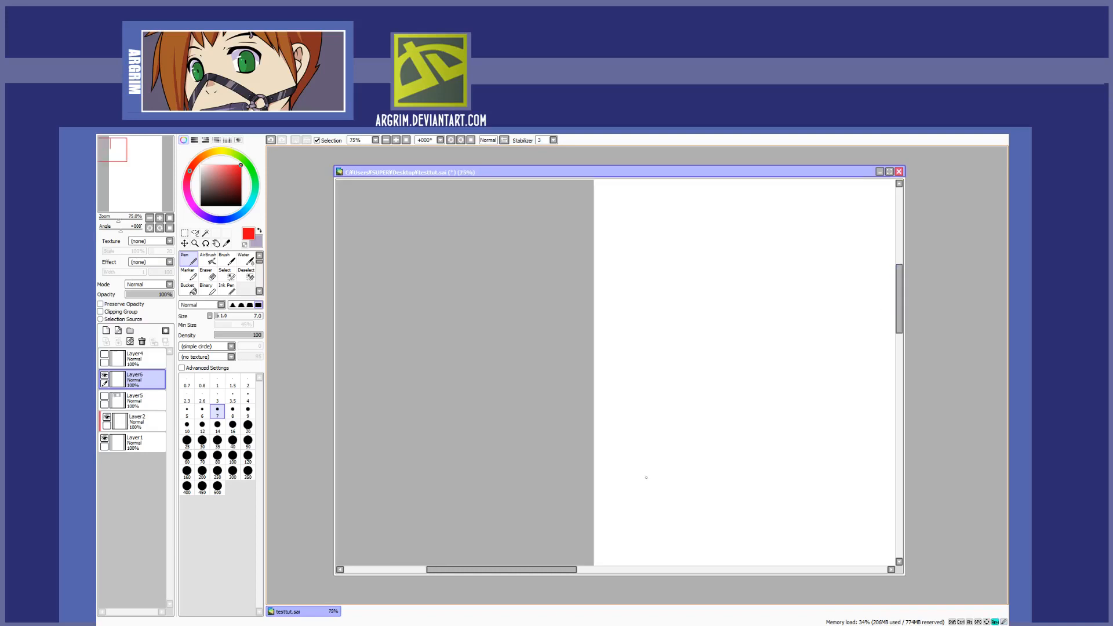
scroll(575, 574, "down", 1)
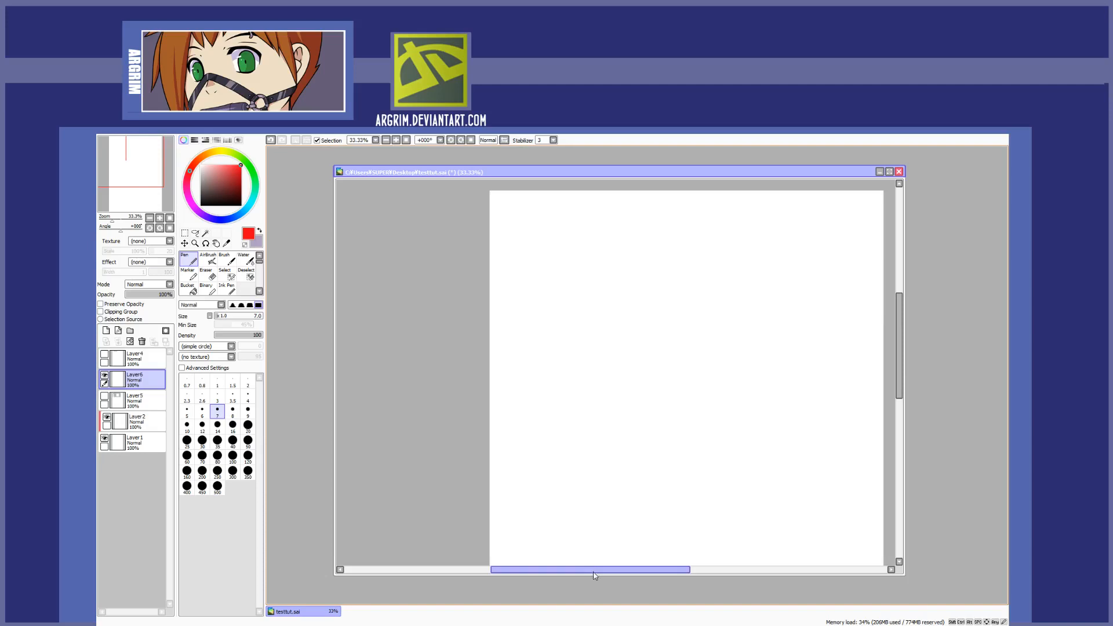
left_click_drag(900, 358, 900, 355)
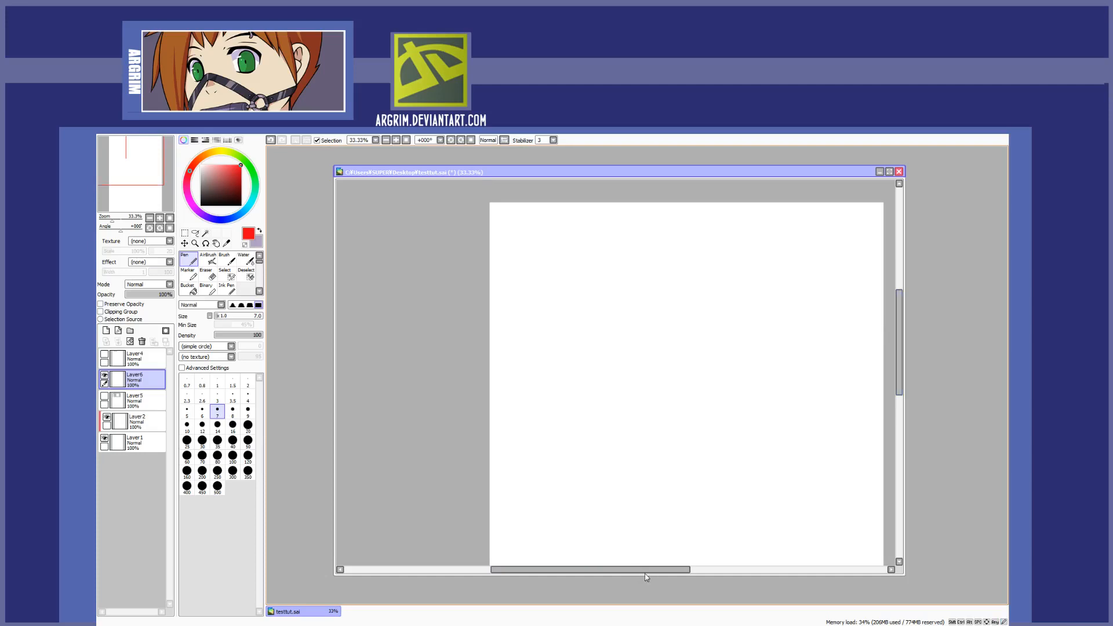
left_click_drag(644, 572, 656, 572)
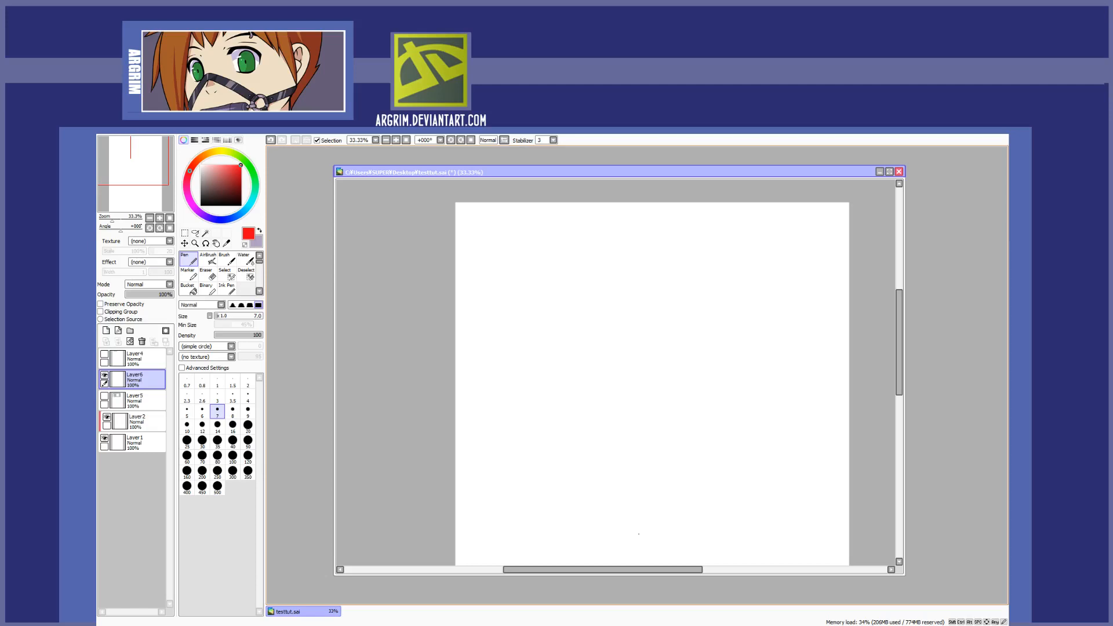
left_click_drag(899, 344, 898, 333)
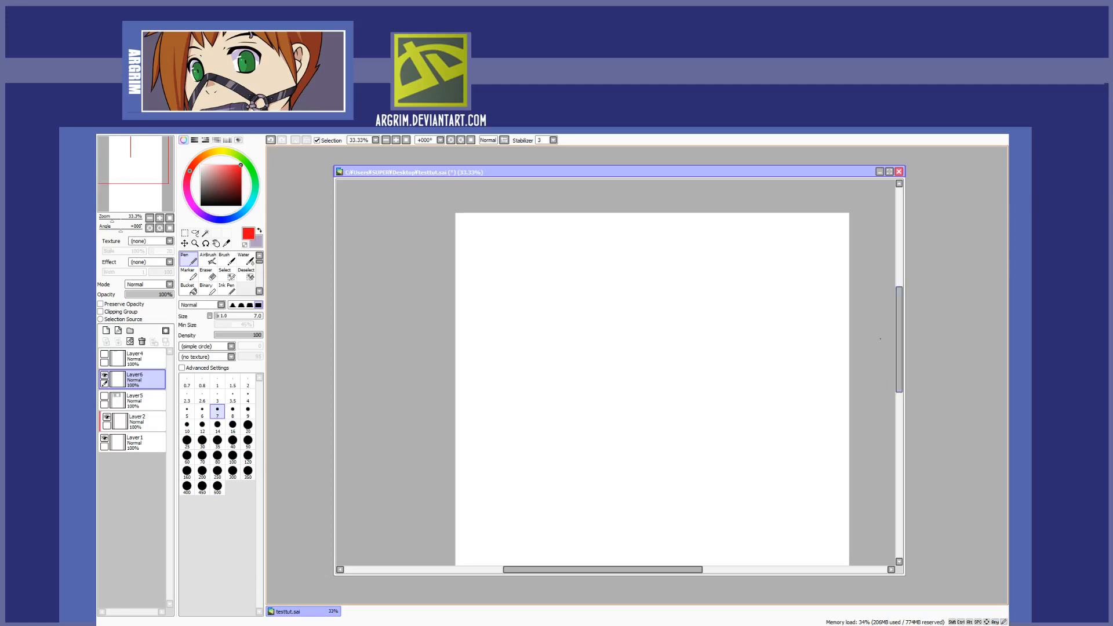
left_click(105, 397)
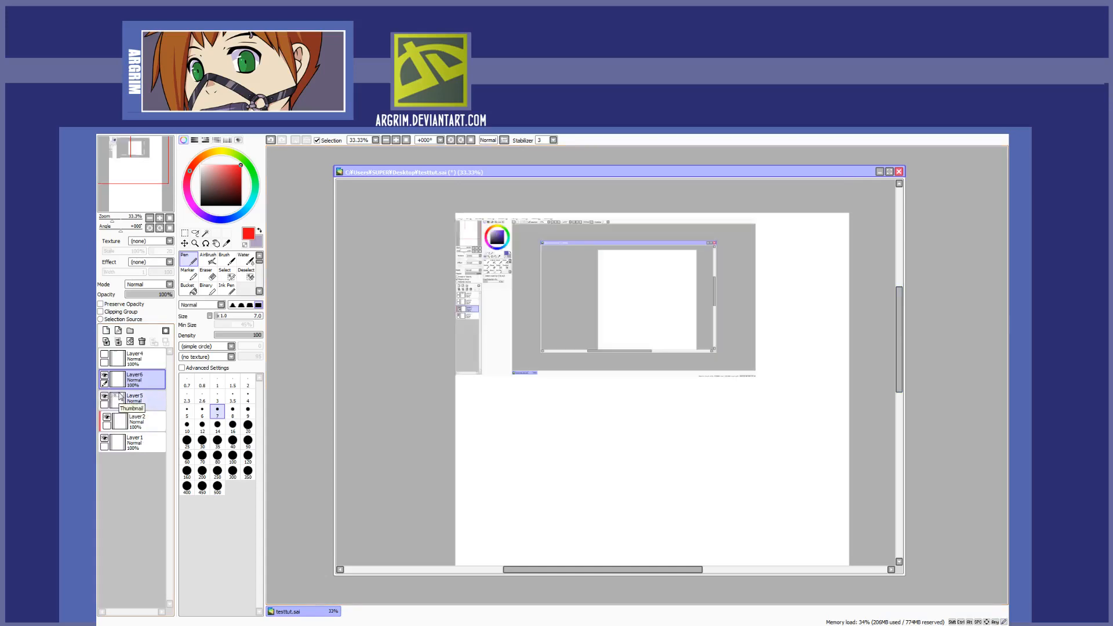
- Underline the Layer1 name in the pasted screenshot's layer list with a thick red stroke
scroll(510, 242, "up", 3)
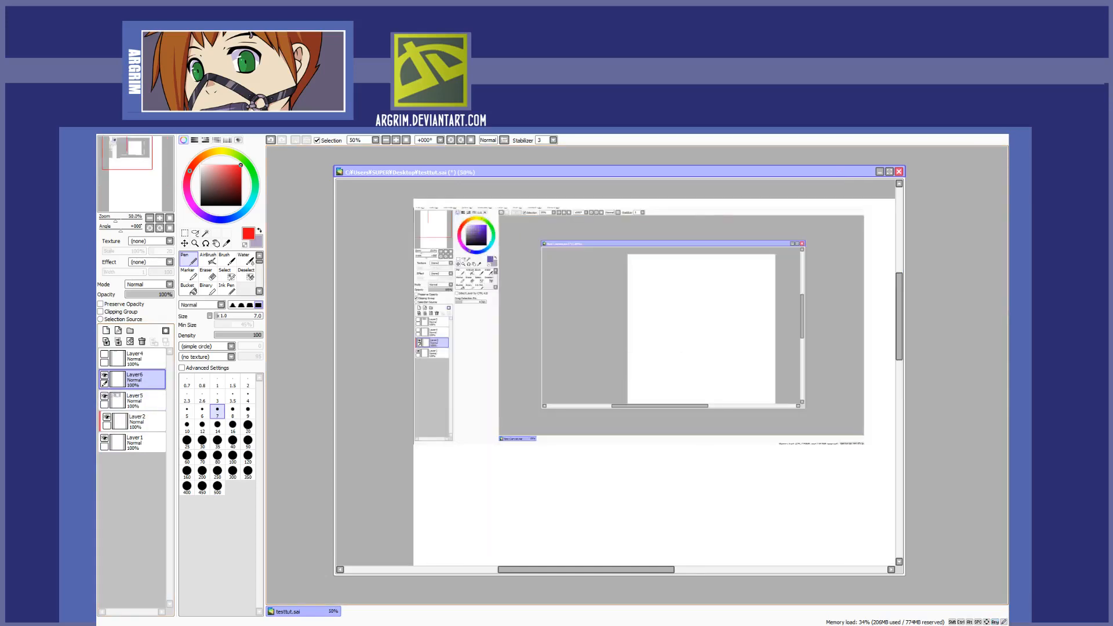
left_click_drag(900, 284, 900, 296)
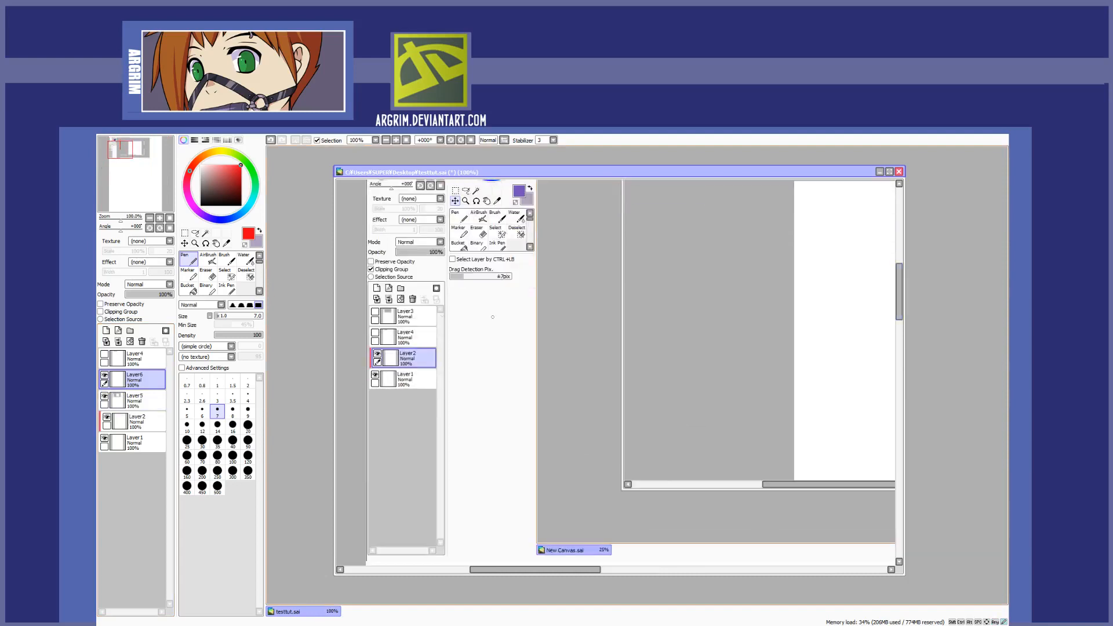
scroll(426, 310, "up", 2)
scroll(190, 254, "down", 1)
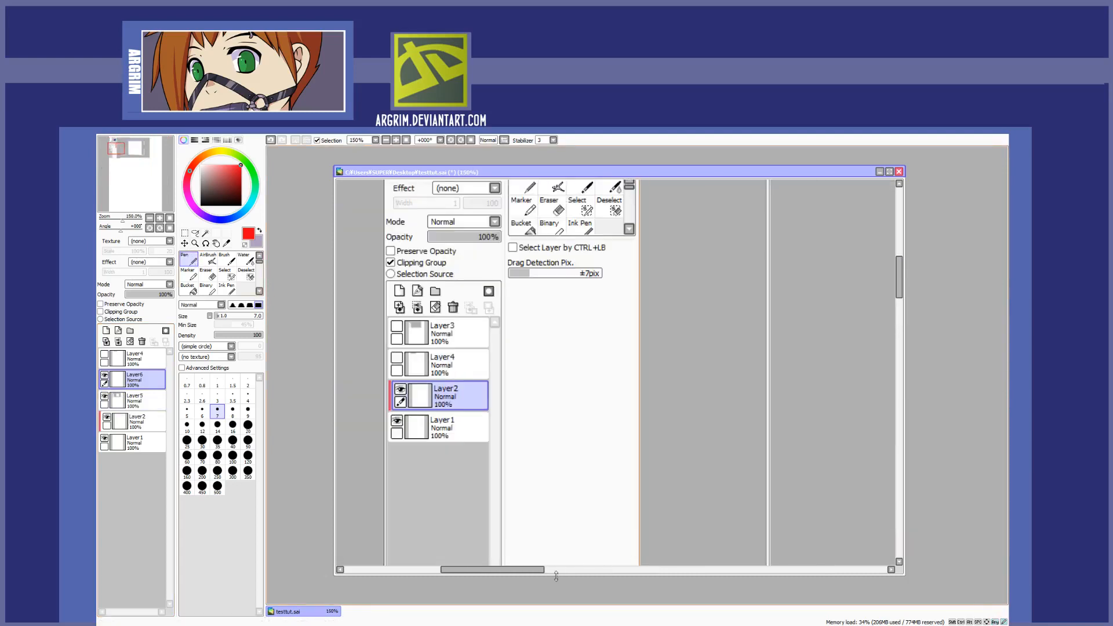
left_click_drag(540, 571, 534, 567)
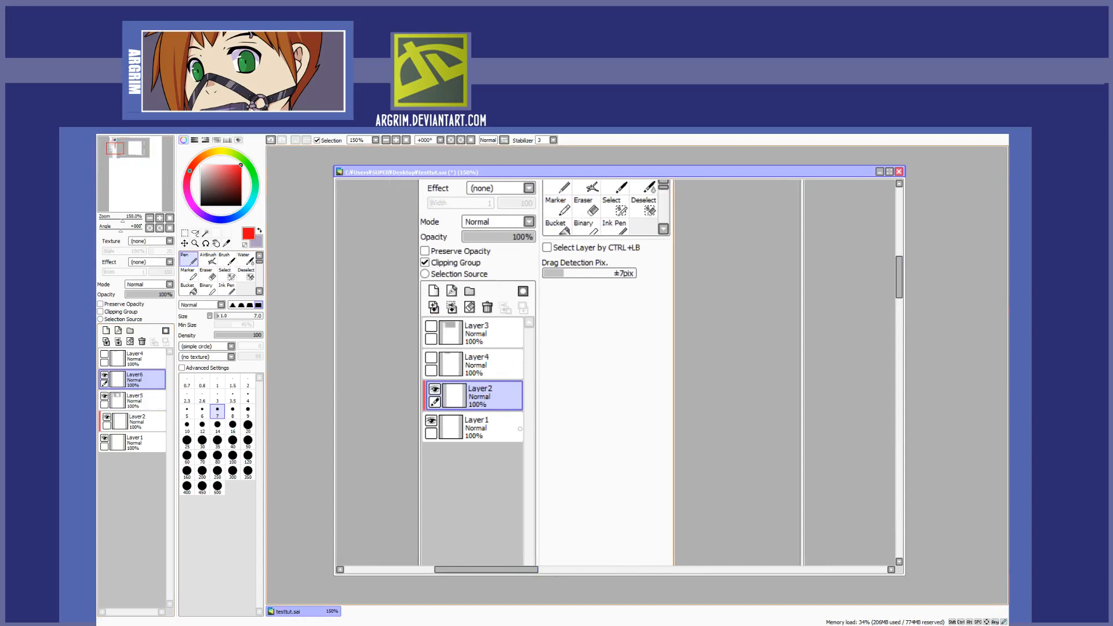
scroll(523, 429, "up", 2)
scroll(516, 422, "down", 2)
scroll(512, 425, "up", 2)
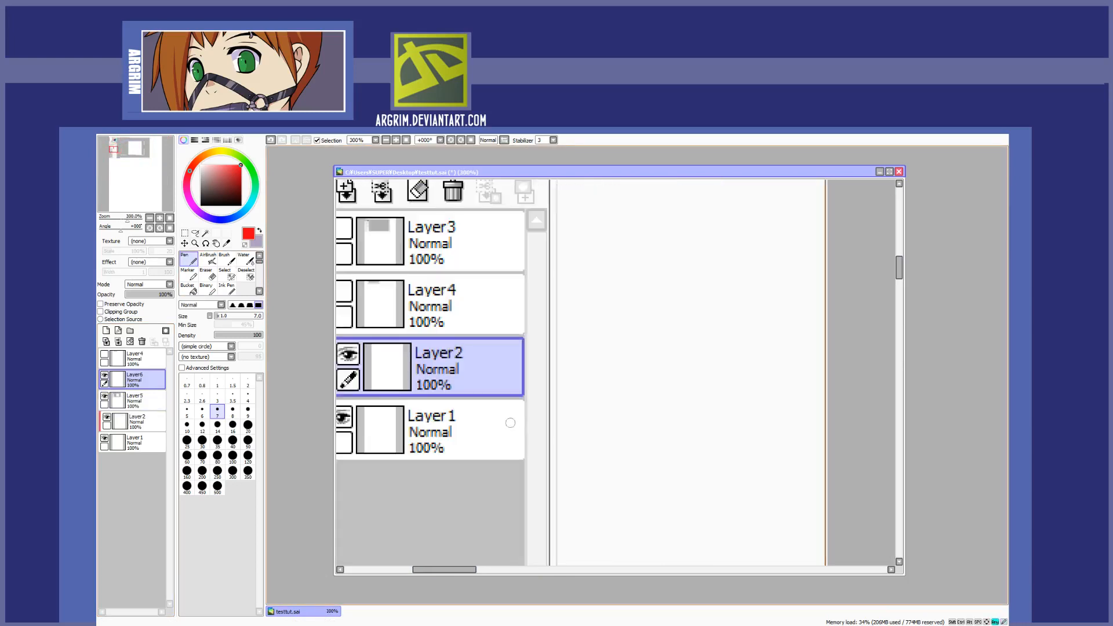
scroll(419, 433, "down", 1)
left_click_drag(407, 437, 448, 429)
key("ctrl+z")
key("ctrl+y")
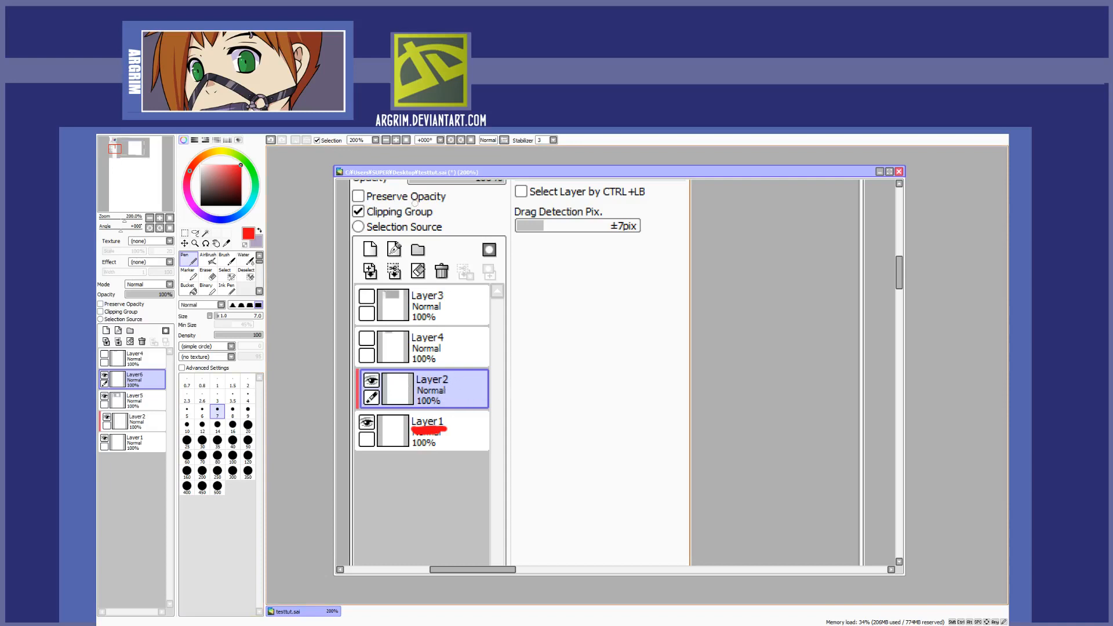
- Tick and circle Clipping Group in red in the pasted screenshot, and draw a red arrow from Layer2 down to Layer1
left_click_drag(899, 279, 899, 272)
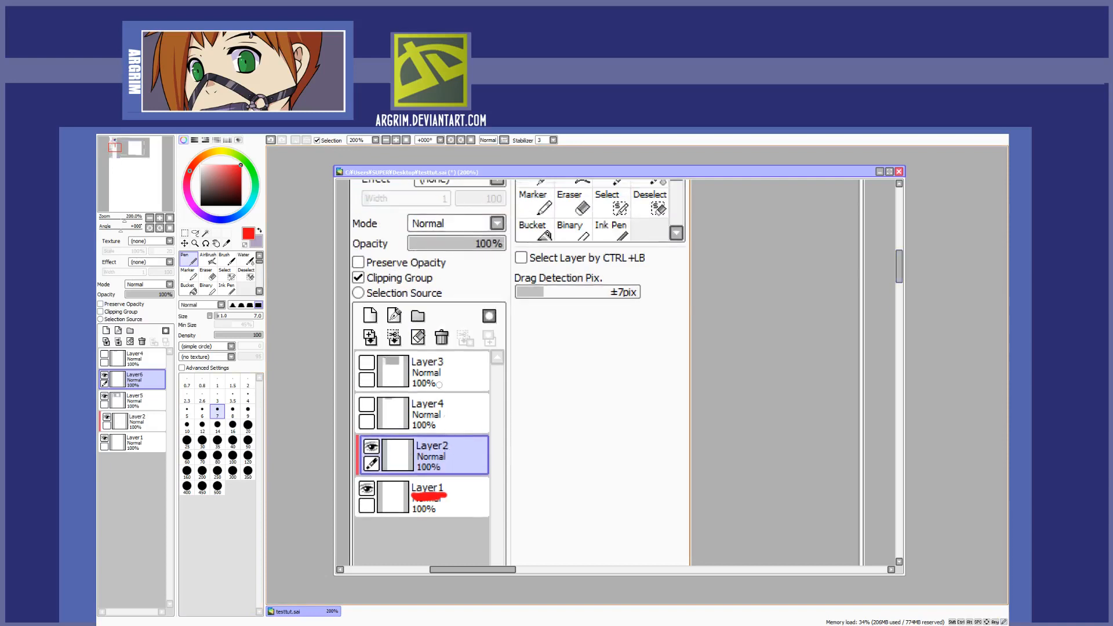
mouse_move(382, 262)
left_mouse_down()
mouse_move(362, 292)
mouse_move(414, 258)
mouse_move(355, 266)
mouse_move(359, 280)
mouse_move(371, 262)
left_mouse_up()
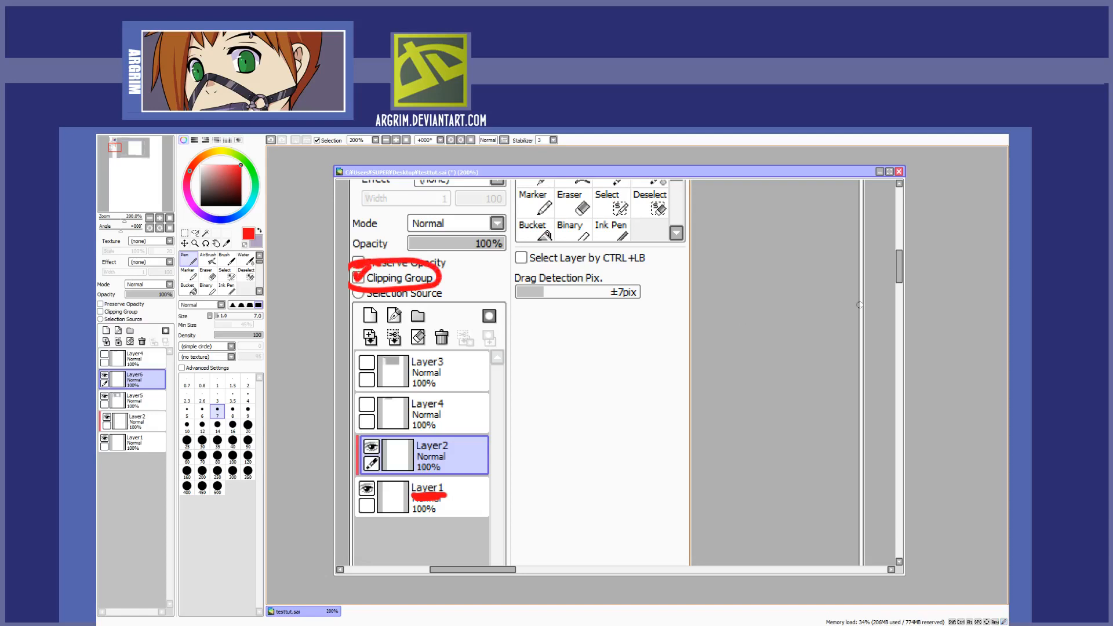
scroll(802, 293, "down", 3)
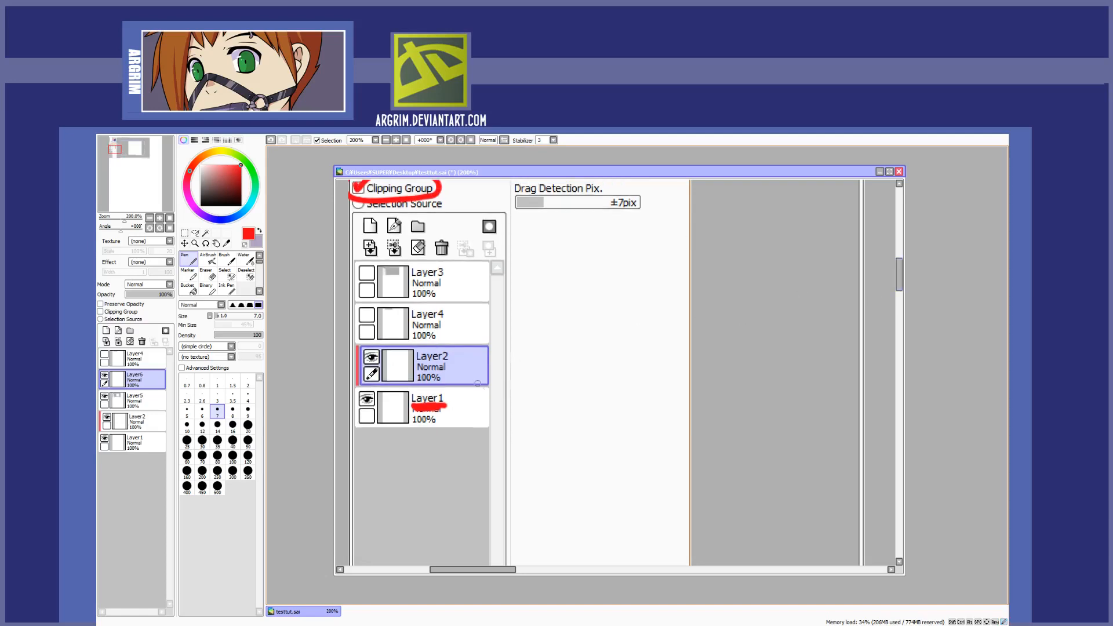
mouse_move(494, 360)
left_mouse_down()
mouse_move(508, 406)
mouse_move(494, 400)
mouse_move(513, 411)
mouse_move(487, 417)
left_mouse_up()
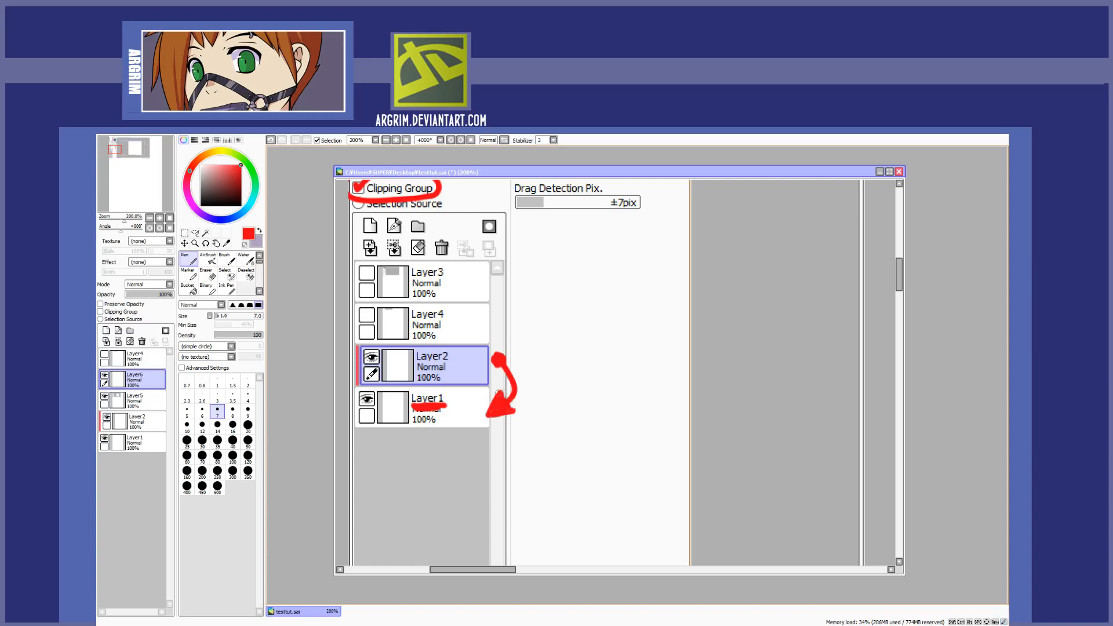
- Paint a solid red circle on Layer1 in the white area below the screenshot, using the Pen at size 40
scroll(899, 277, "down", 1)
left_click_drag(900, 277, 900, 323)
scroll(900, 302, "down", 1)
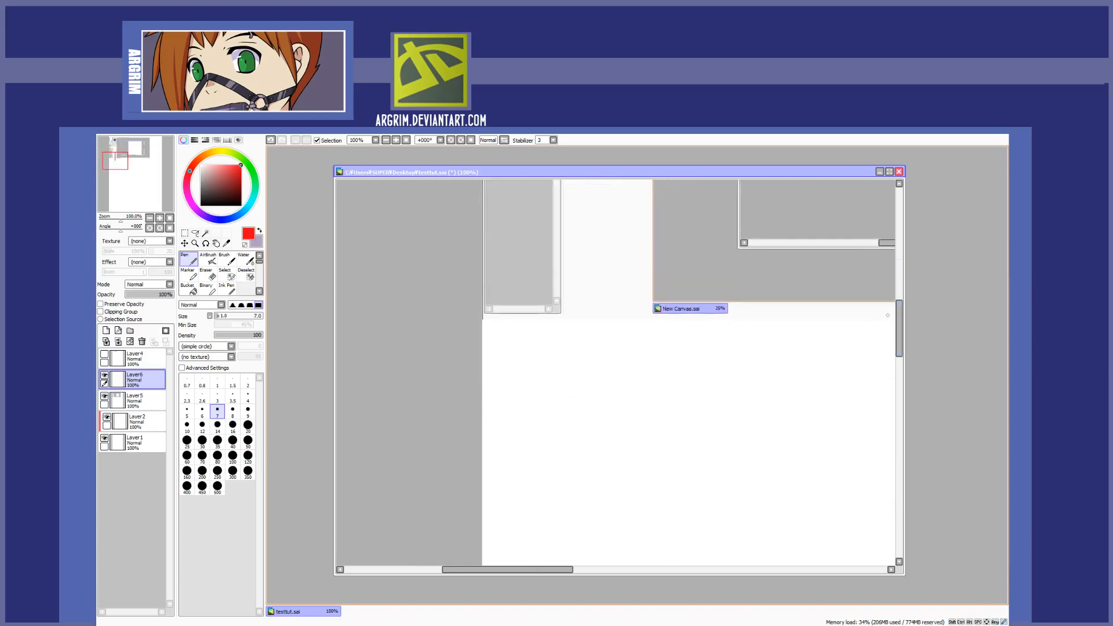
left_click(145, 445)
left_click(233, 440)
scroll(609, 415, "up", 1)
mouse_move(585, 417)
left_mouse_down()
mouse_move(567, 421)
mouse_move(587, 416)
left_mouse_up()
- Turn on Clipping Group for Layer2 and paint bright blue over the red circle's right edge
left_click(136, 421)
left_click(100, 311)
left_click(215, 219)
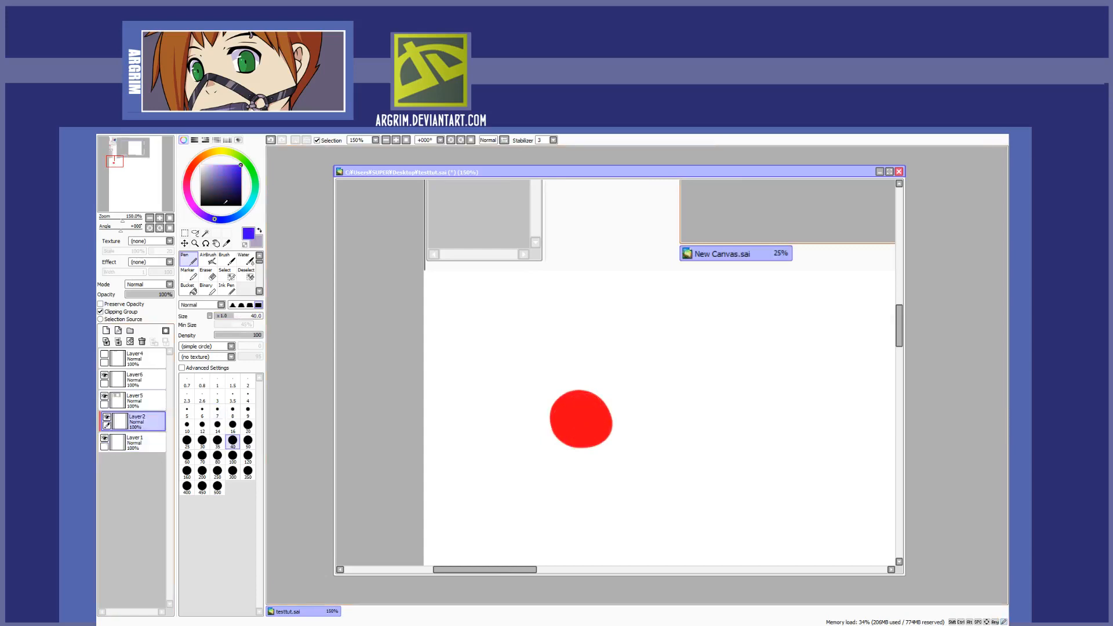
left_click(560, 421)
key("ctrl+z")
mouse_move(591, 338)
left_mouse_down()
mouse_move(649, 330)
mouse_move(725, 358)
mouse_move(581, 339)
mouse_move(685, 410)
left_mouse_up()
mouse_move(611, 380)
left_mouse_down()
mouse_move(577, 454)
mouse_move(584, 386)
mouse_move(573, 455)
mouse_move(567, 380)
mouse_move(614, 441)
mouse_move(575, 457)
mouse_move(580, 432)
left_mouse_up()
key("e")
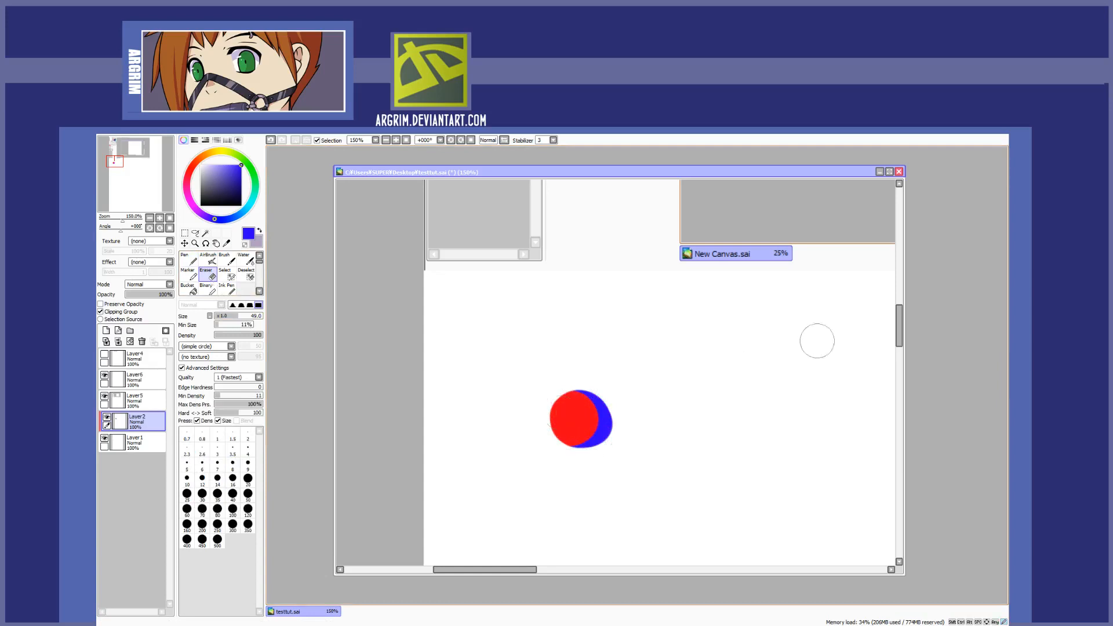
scroll(816, 341, "down", 1)
scroll(719, 397, "up", 1)
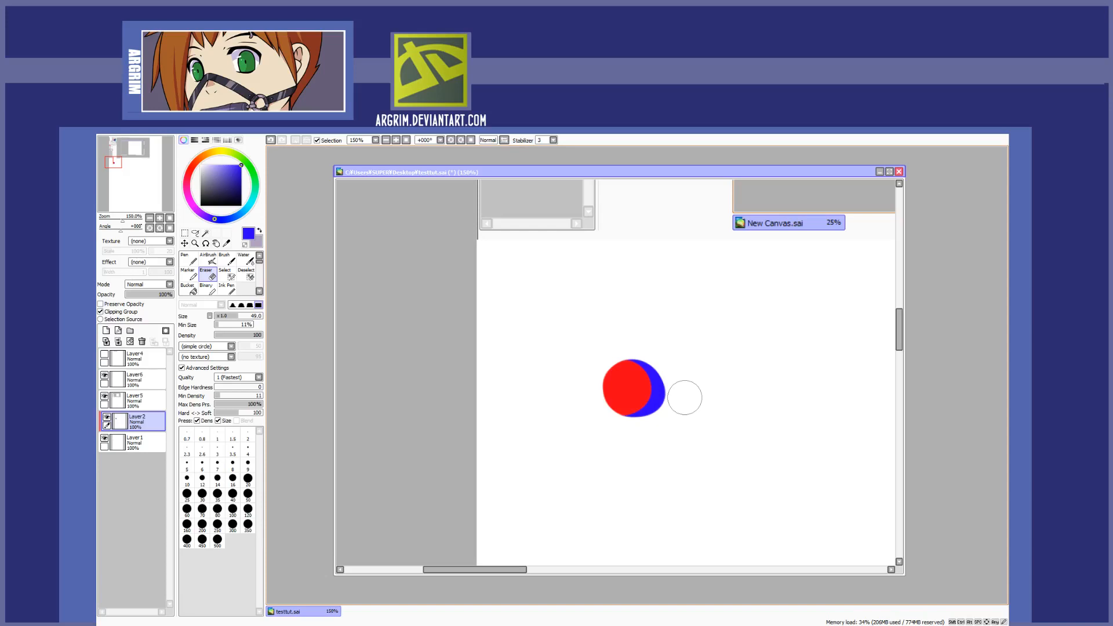
left_click_drag(899, 333, 902, 326)
scroll(900, 338, "down", 1)
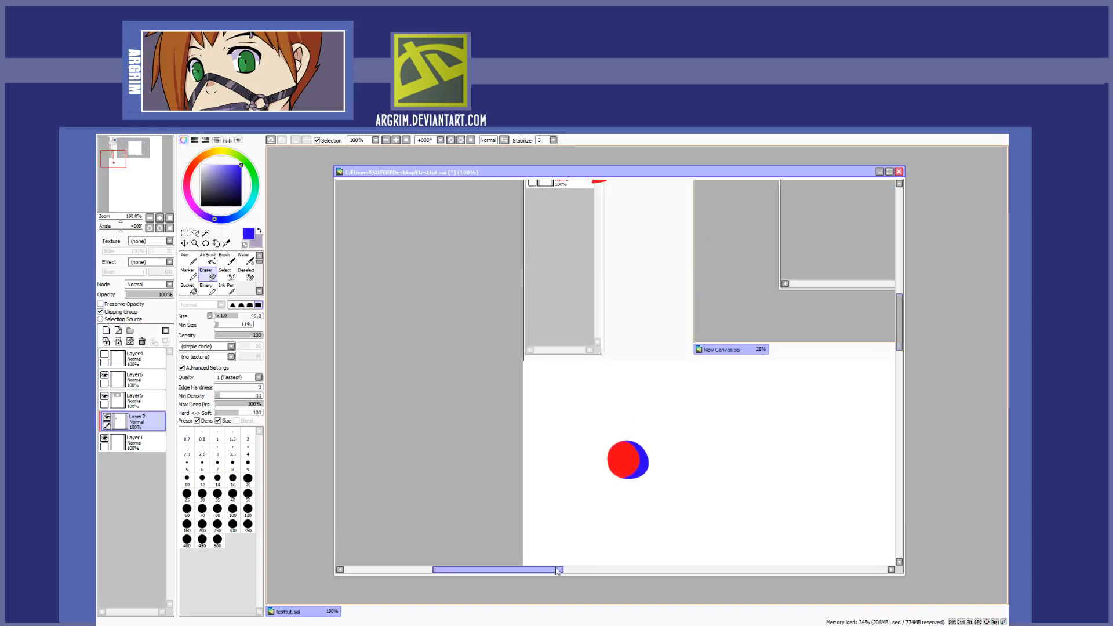
left_click_drag(561, 571, 593, 571)
left_click(195, 262)
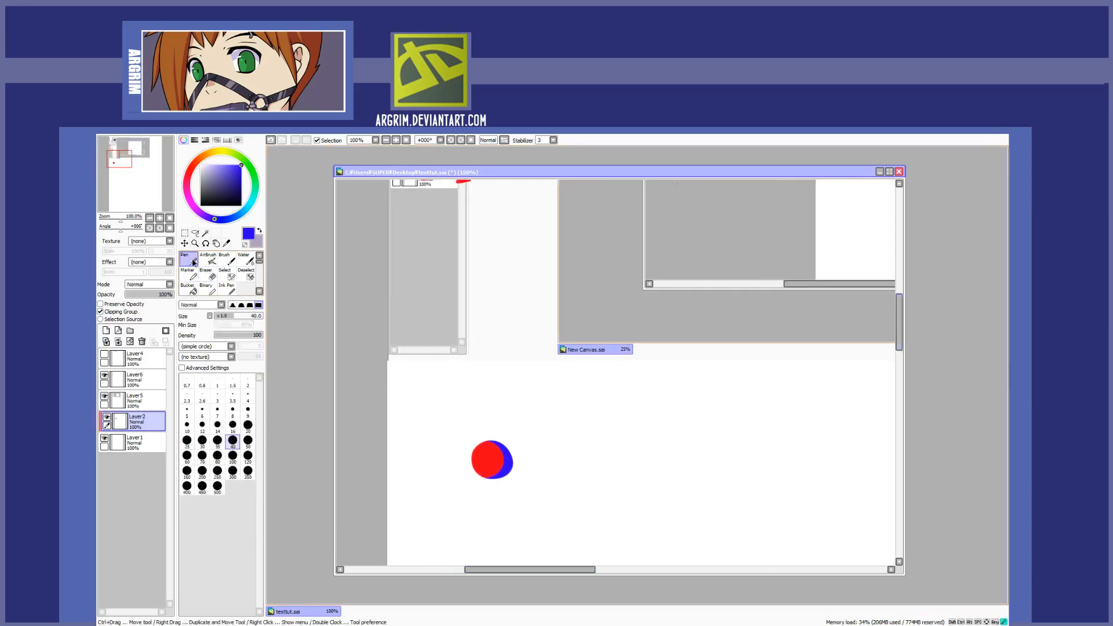
- Hide Layer2 to examine the red circle without its clipped blue paint, and show the layer again
left_click(106, 417)
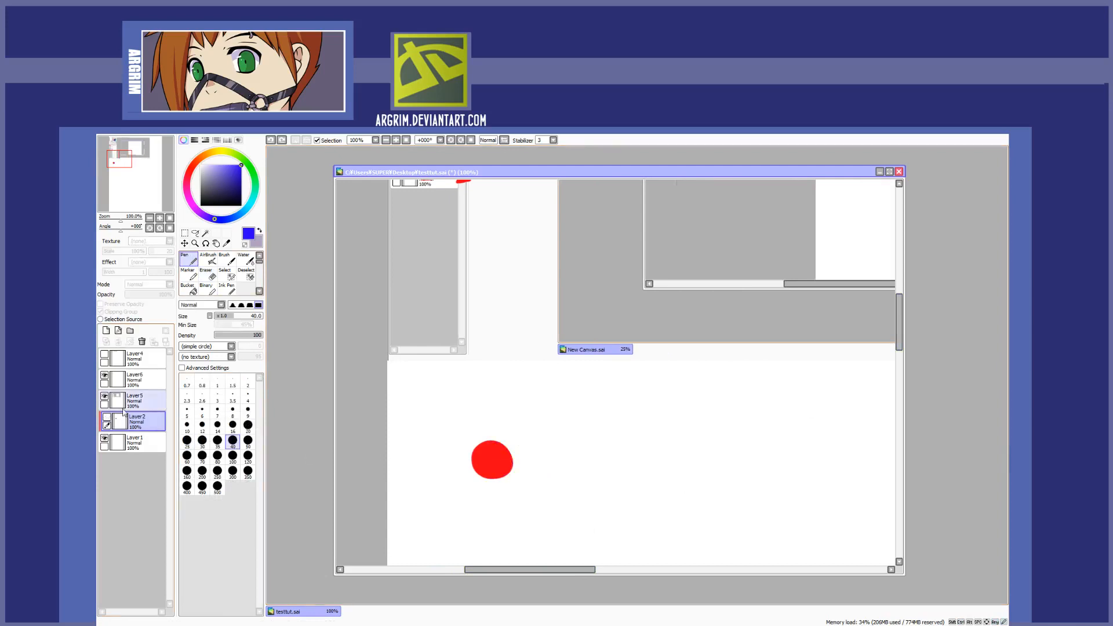
scroll(503, 470, "up", 2)
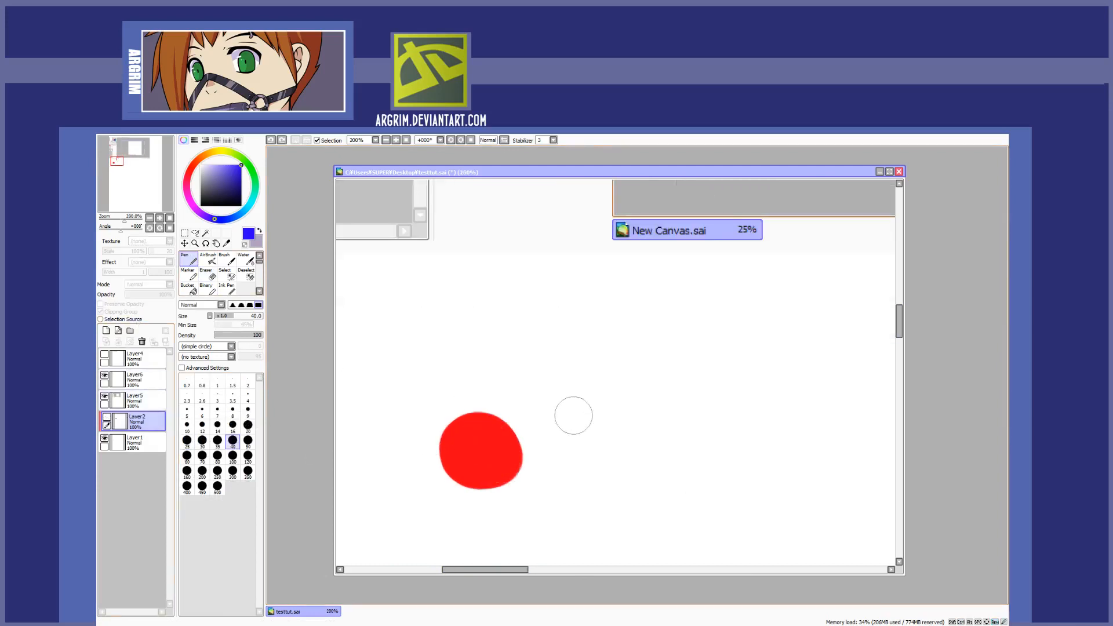
scroll(529, 422, "down", 1)
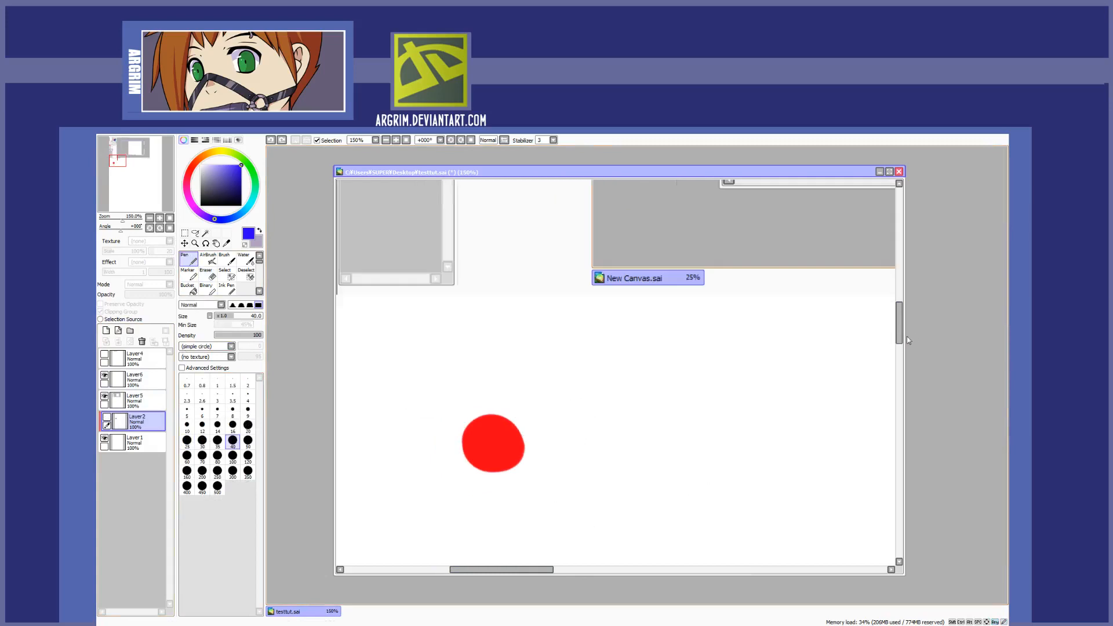
scroll(911, 340, "down", 2)
left_click(107, 417)
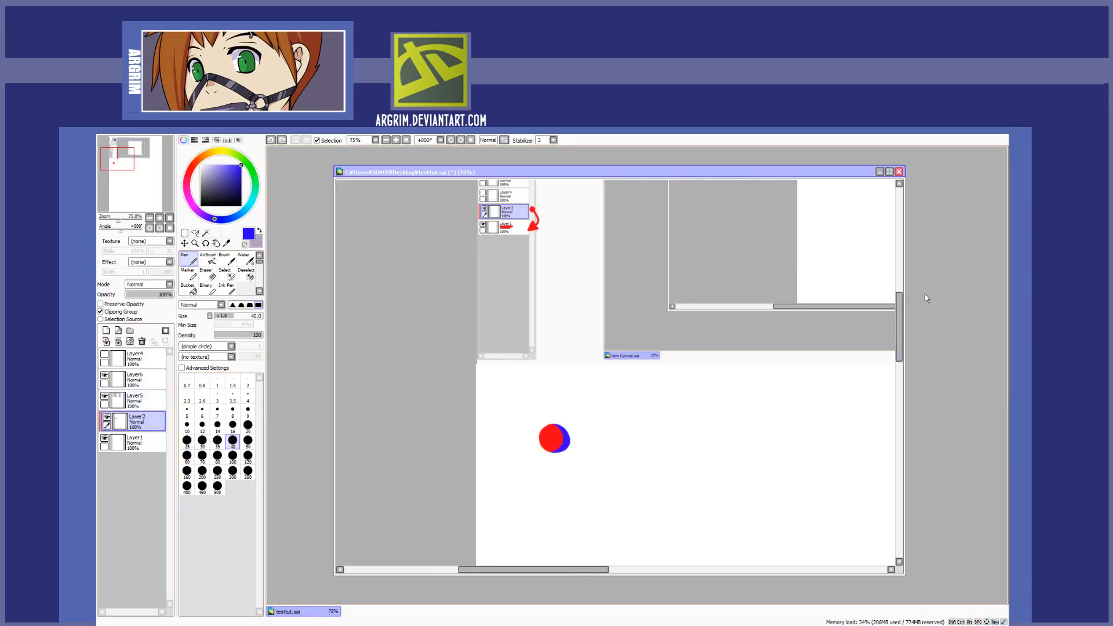
- Add a new layer above Layer2 with Clipping Group on and paint a muted blue along the circle's right edge
scroll(617, 249, "up", 2)
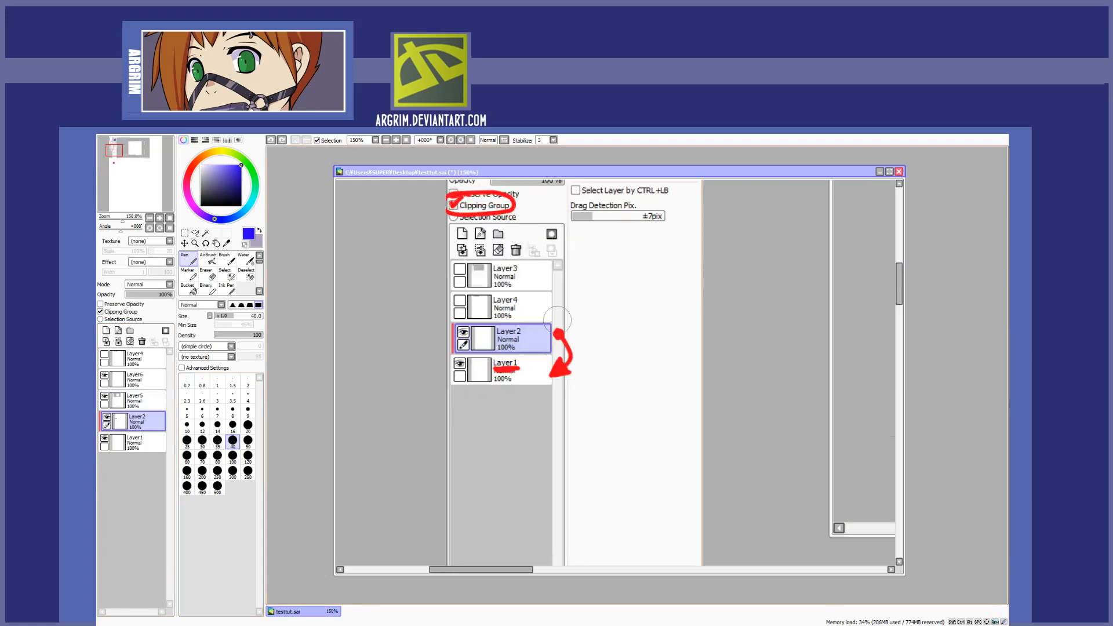
scroll(775, 276, "down", 1)
left_click_drag(900, 310, 895, 370)
scroll(693, 218, "up", 3)
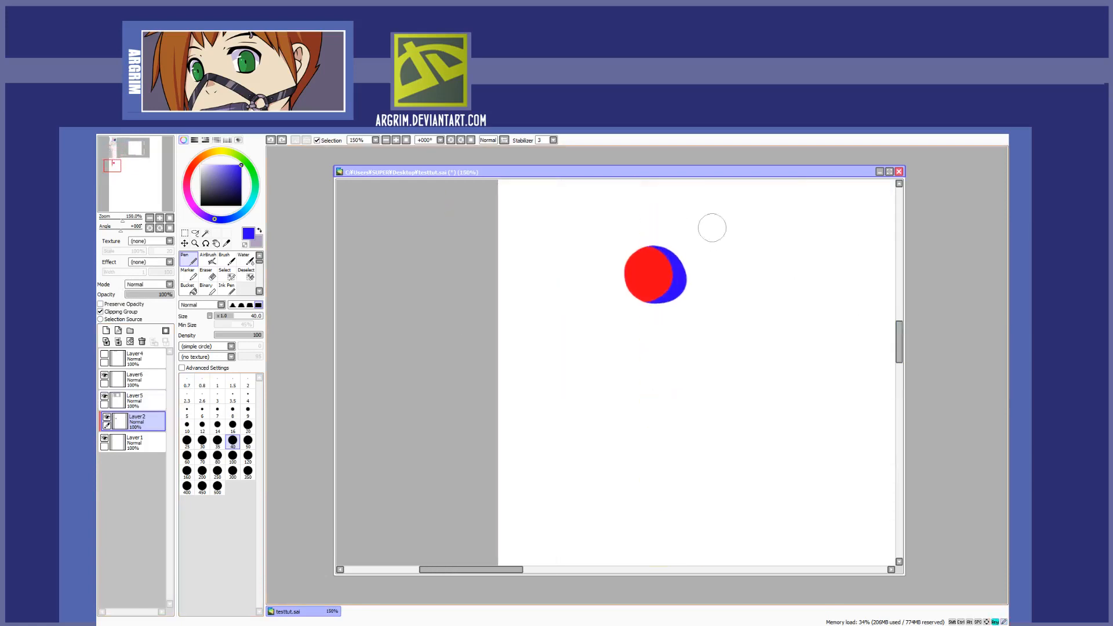
left_click(106, 330)
left_click(129, 312)
left_click(190, 266)
left_click(228, 177)
left_click_drag(677, 305, 633, 222)
- Add another layer with Clipping Group on above Layer7 and paint bright green along the circle's outer right edge
left_click(253, 174)
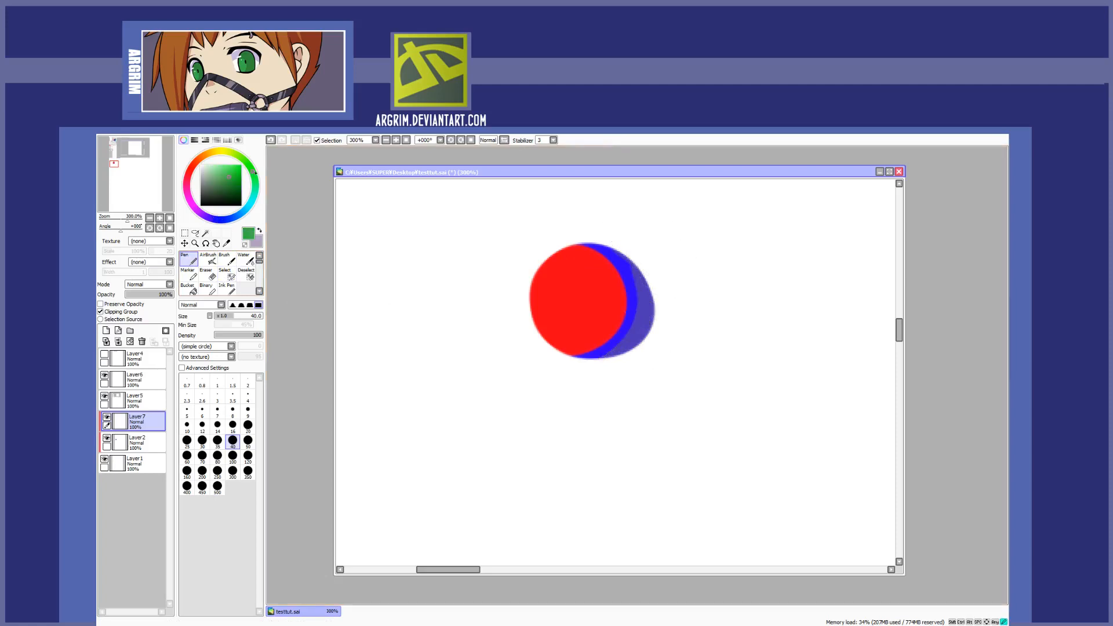
left_click(106, 331)
mouse_move(666, 293)
left_mouse_down()
mouse_move(665, 352)
mouse_move(671, 318)
left_mouse_up()
key("ctrl+z")
mouse_move(662, 261)
left_mouse_down()
mouse_move(647, 372)
mouse_move(669, 294)
mouse_move(579, 421)
left_mouse_up()
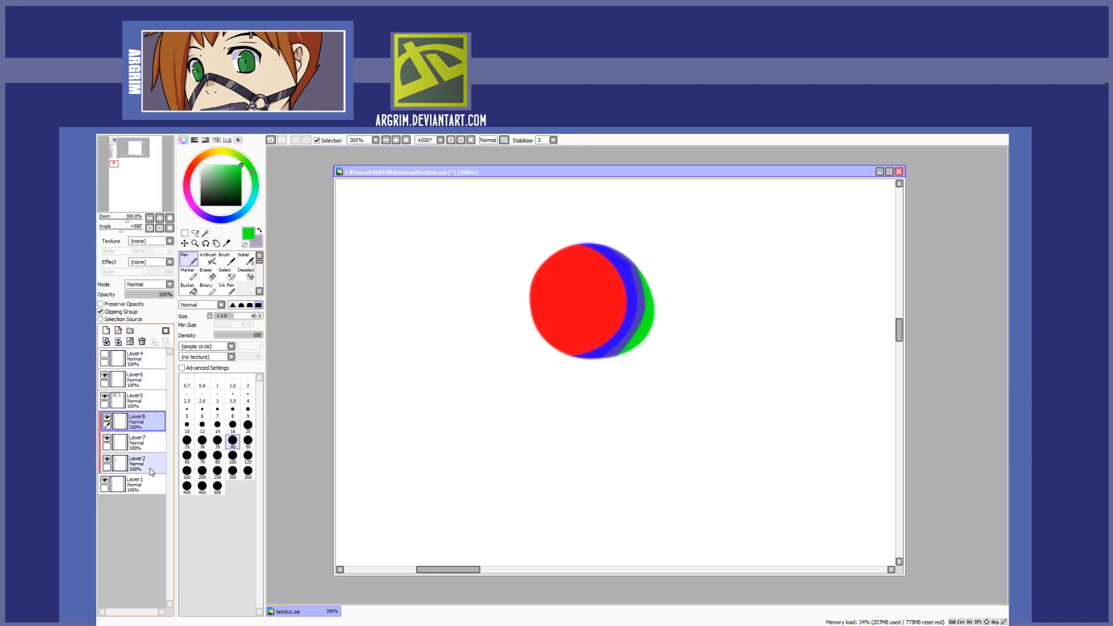
- Hide Layer7 briefly and show it again, and leave Layer2 hidden
left_click(108, 440)
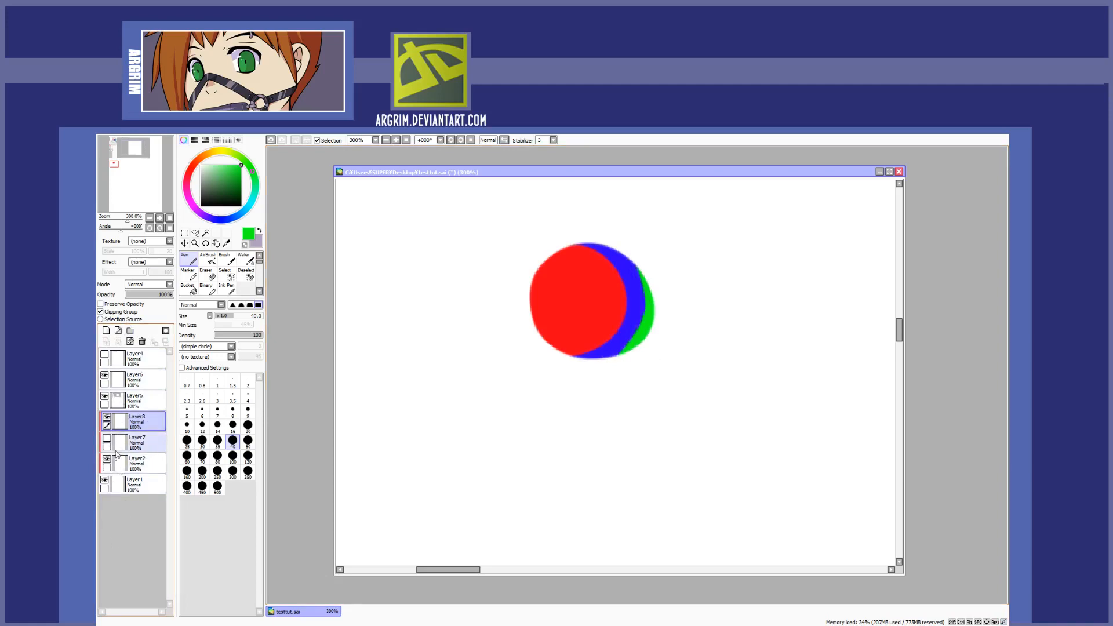
left_click(108, 439)
left_click(107, 459)
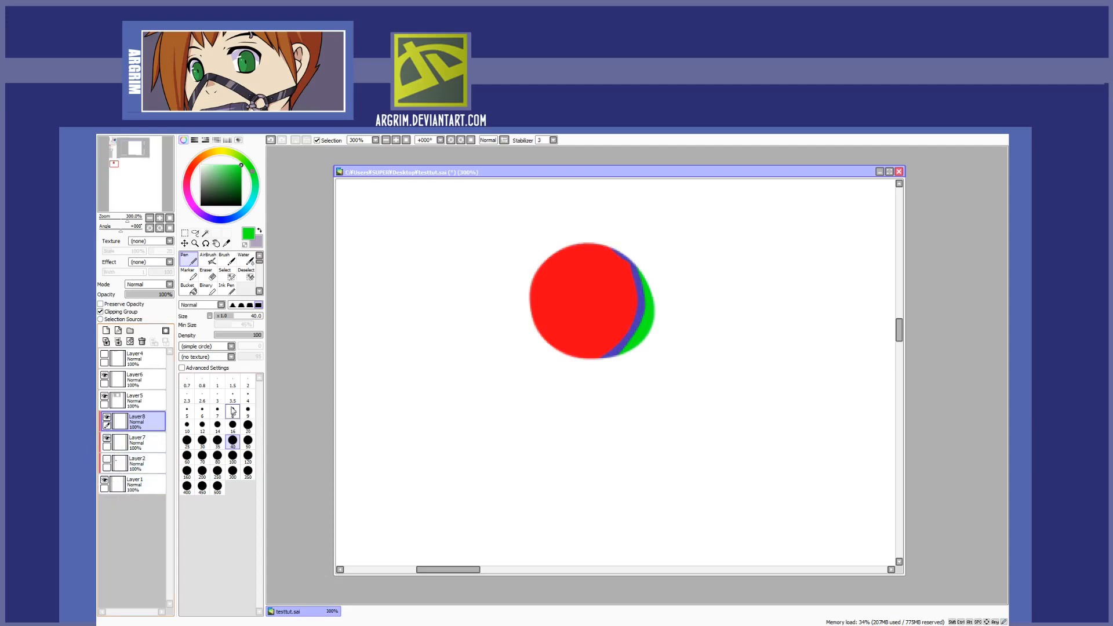
- Undo the green paint and the Clipping Group setting on Layer8
scroll(746, 305, "down", 2)
left_click_drag(900, 335, 901, 317)
left_click_drag(503, 570, 540, 570)
scroll(901, 326, "down", 2)
left_click_drag(900, 329, 901, 314)
scroll(929, 301, "down", 1)
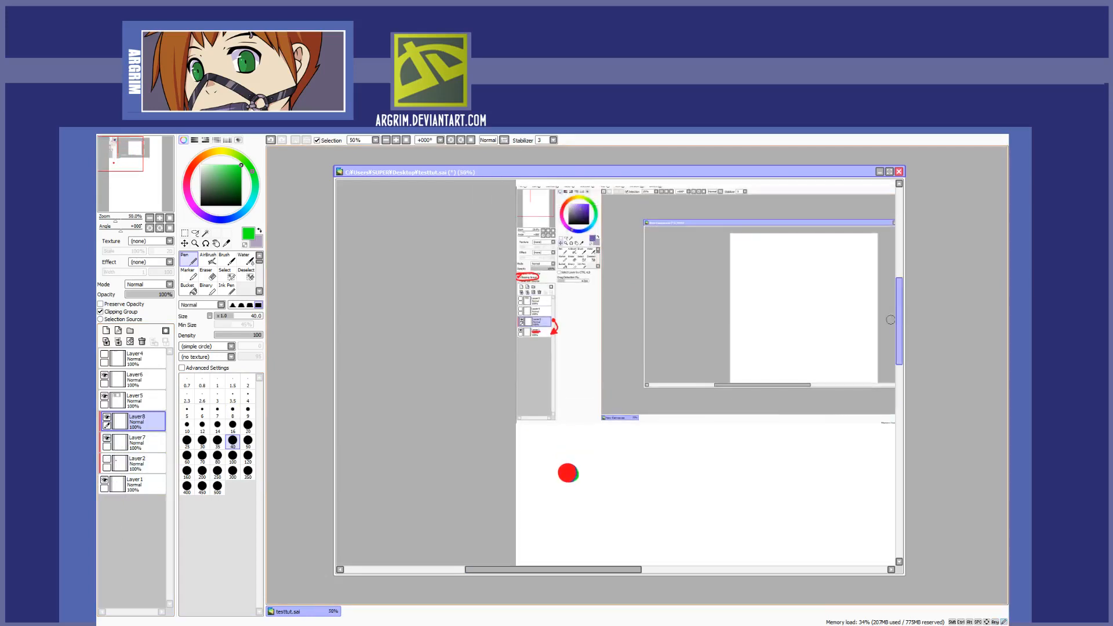
left_click_drag(603, 570, 608, 570)
scroll(622, 544, "up", 3)
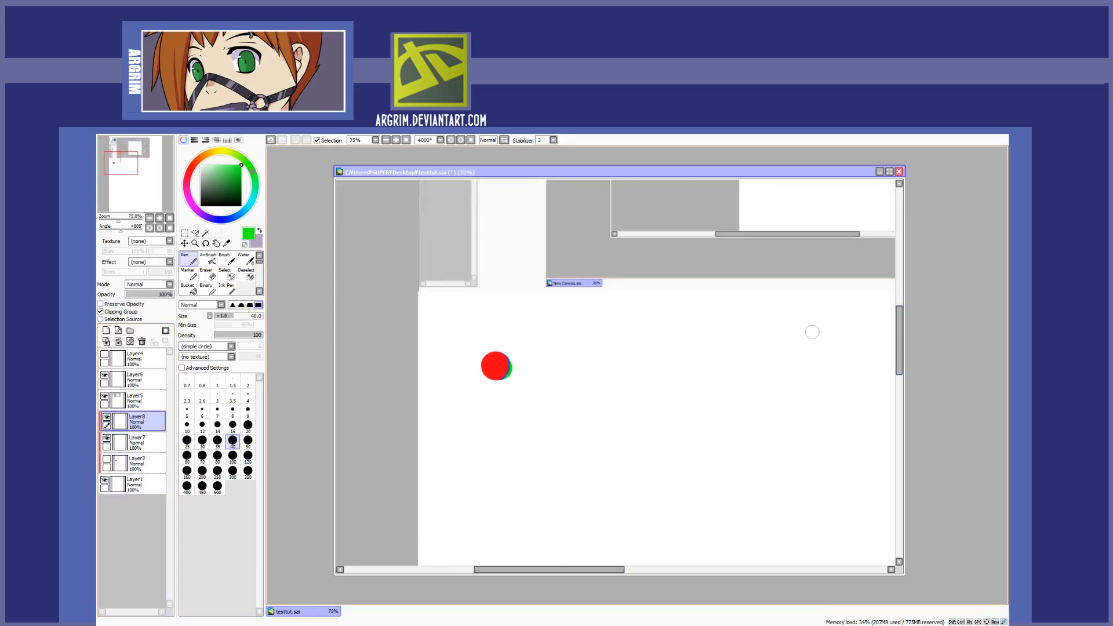
key("ctrl+z")
key("ctrl+z")
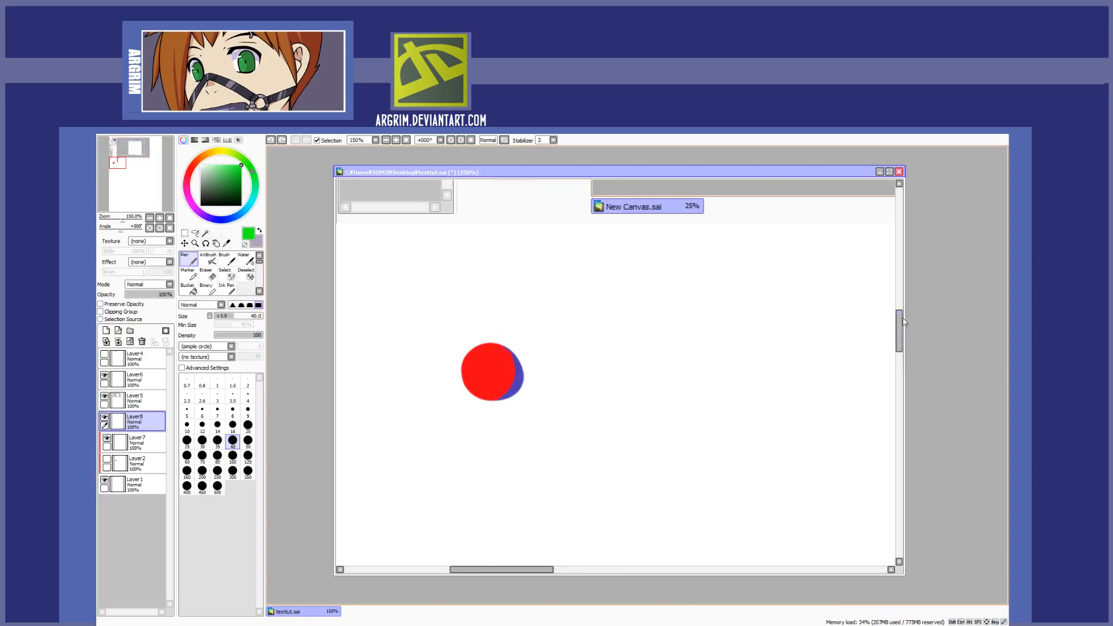
- Show Layer4 and zoom in on its screenshot of the Filter menu with Hue and Saturation highlighted
scroll(900, 325, "down", 2)
scroll(899, 321, "down", 2)
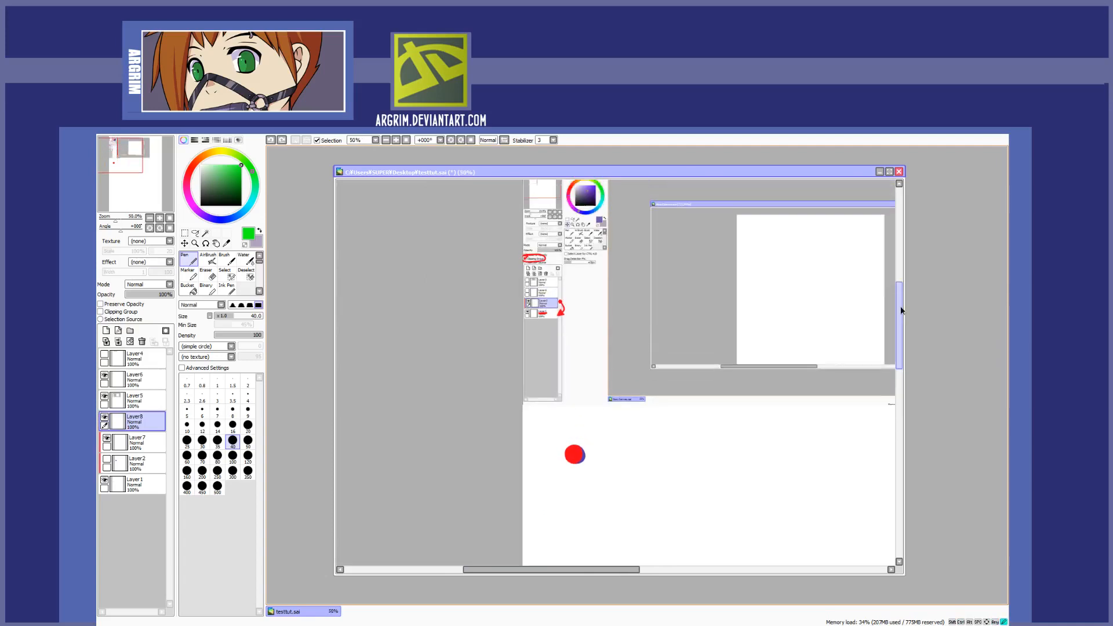
scroll(897, 330, "up", 2)
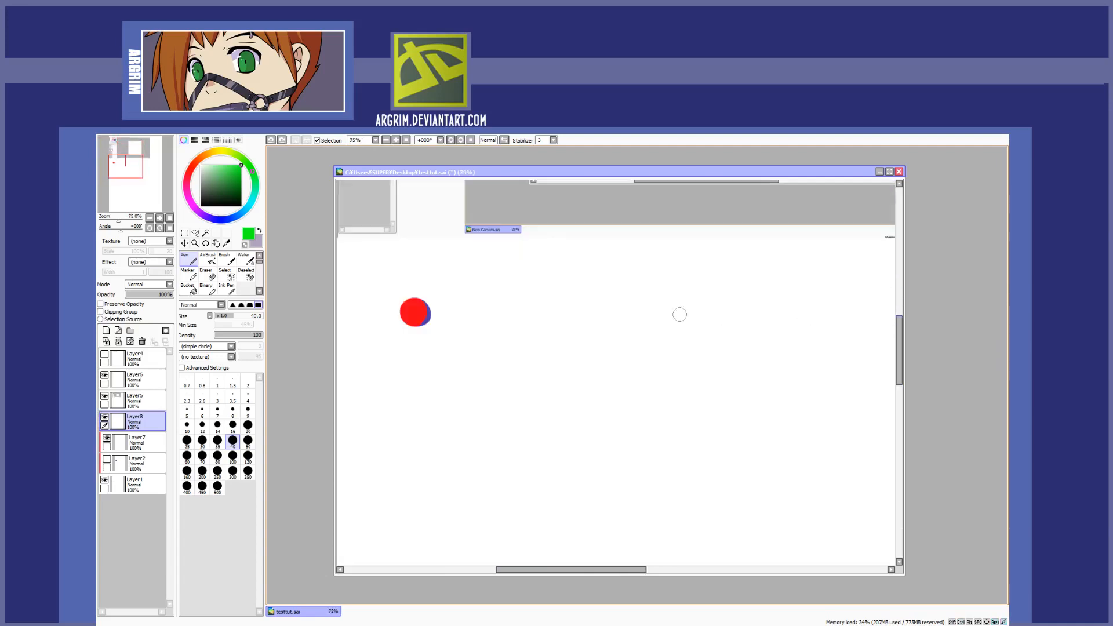
scroll(430, 281, "up", 1)
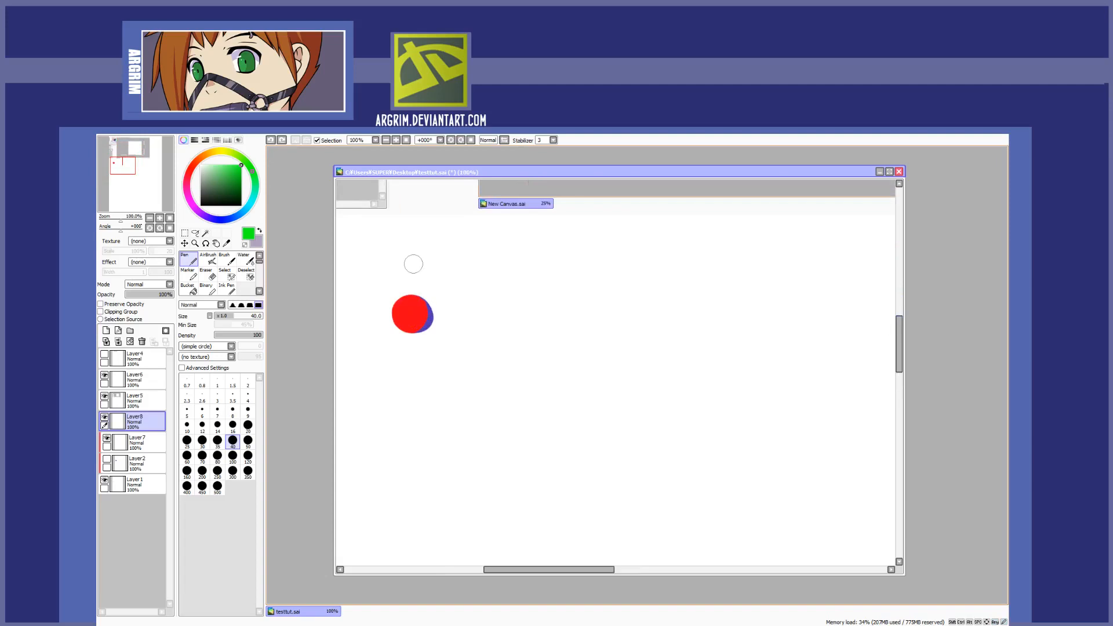
left_click_drag(899, 346, 888, 252)
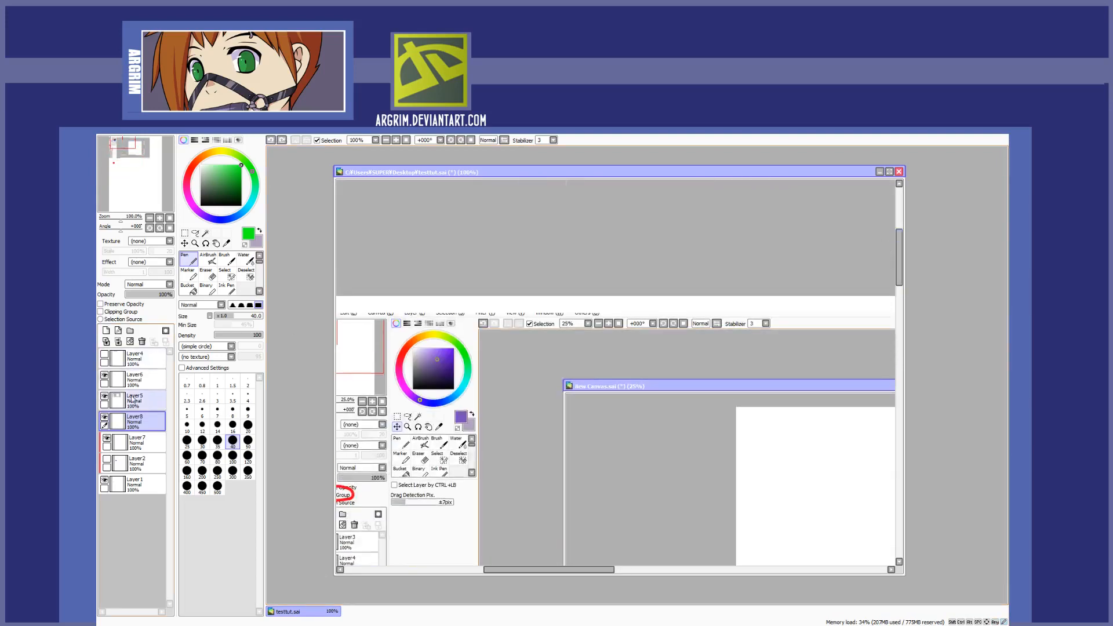
left_click(104, 354)
scroll(519, 280, "up", 2)
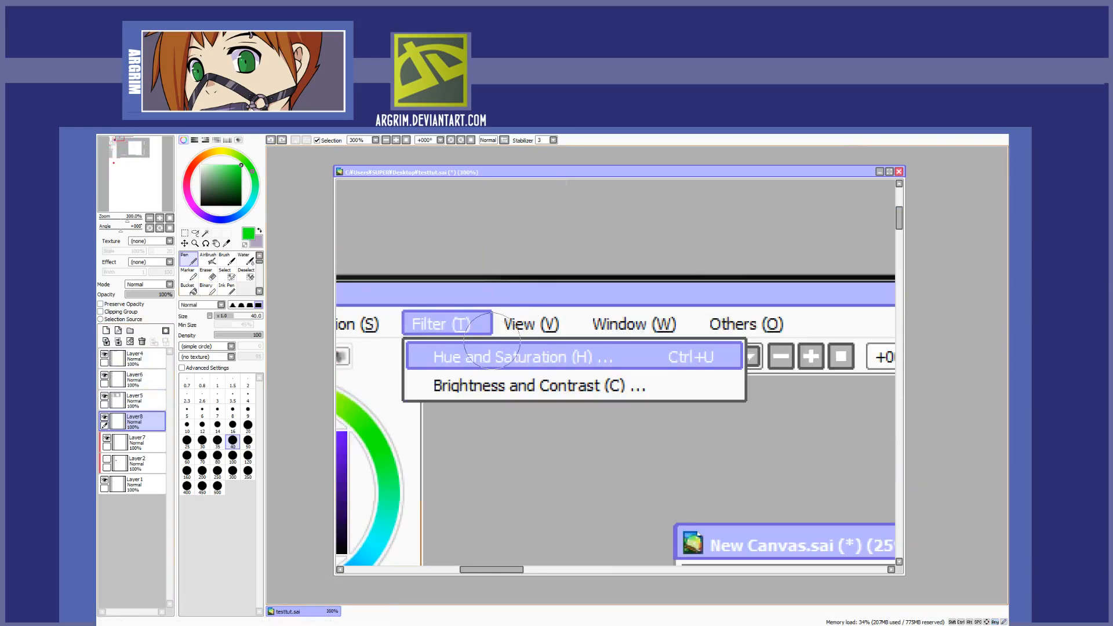
left_click(282, 135)
left_click(283, 139)
left_click_drag(765, 336, 573, 408)
left_click_drag(899, 220, 897, 329)
scroll(886, 306, "down", 2)
left_click_drag(598, 409, 707, 401)
left_click(735, 468)
- Hide Layer7 and recolour Layer1's circle to pink with Hue and Saturation, using hue -11, saturation -8 and luminescence -4
left_click(148, 462)
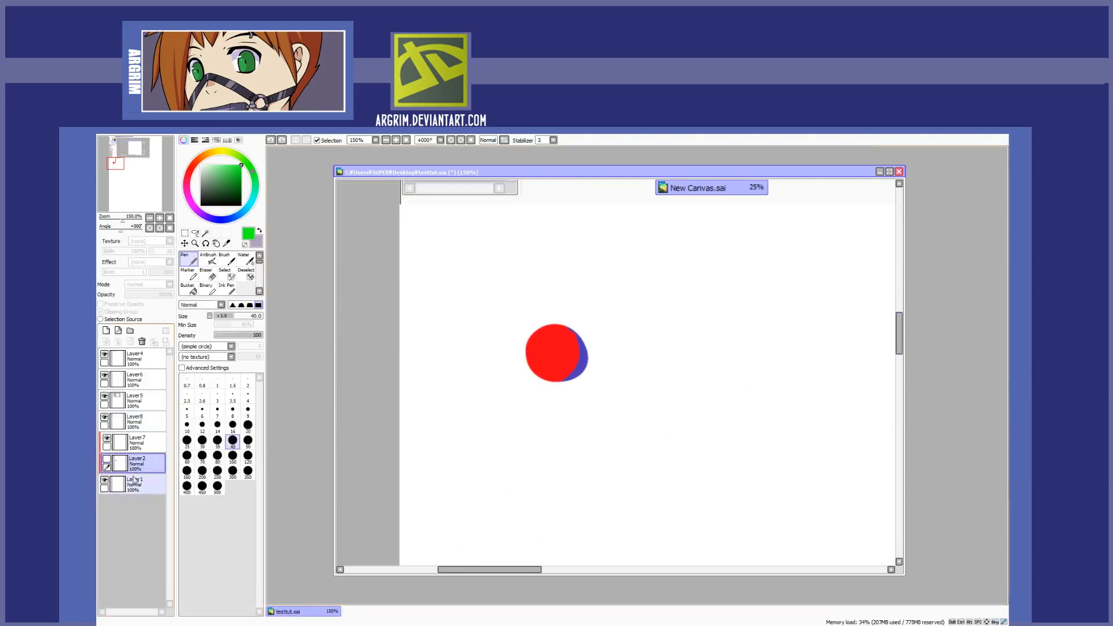
left_click(152, 485)
left_click(107, 438)
left_click(279, 130)
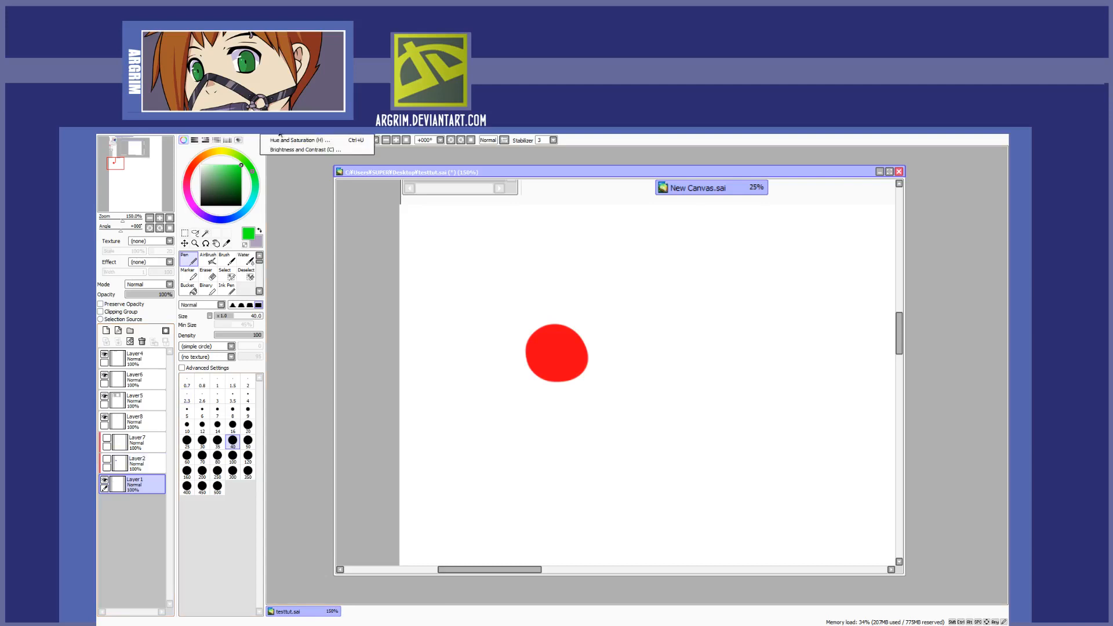
left_click(287, 140)
left_click_drag(696, 400, 759, 370)
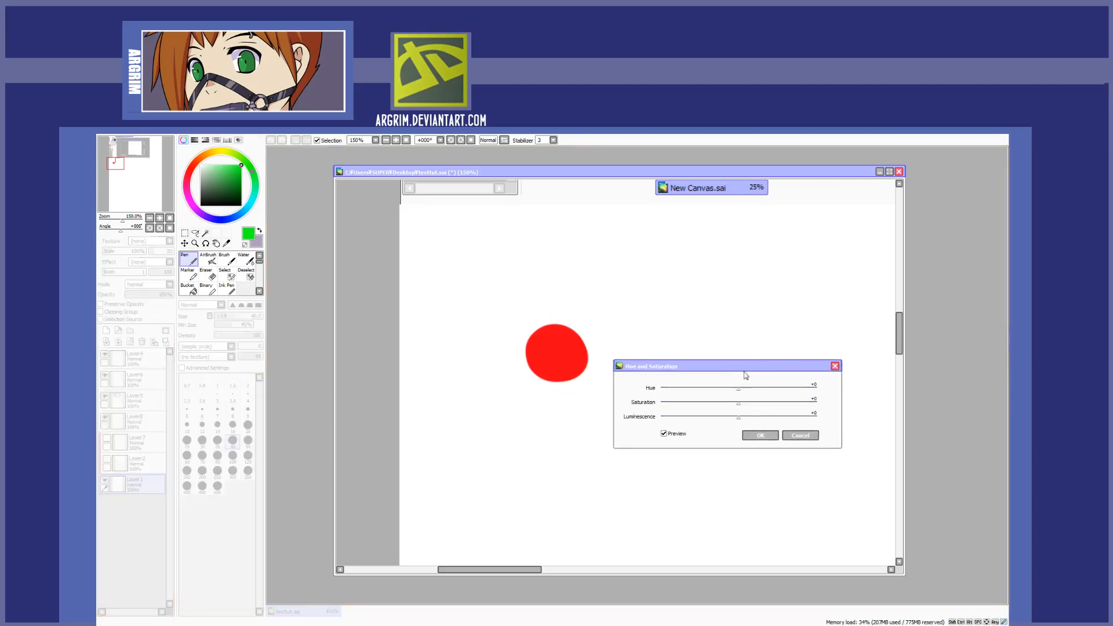
mouse_move(742, 393)
left_mouse_down()
mouse_move(708, 389)
mouse_move(790, 383)
mouse_move(681, 391)
mouse_move(783, 387)
mouse_move(749, 387)
mouse_move(734, 405)
mouse_move(698, 412)
mouse_move(797, 404)
mouse_move(755, 417)
mouse_move(736, 417)
mouse_move(732, 402)
left_mouse_up()
left_click_drag(749, 387, 734, 387)
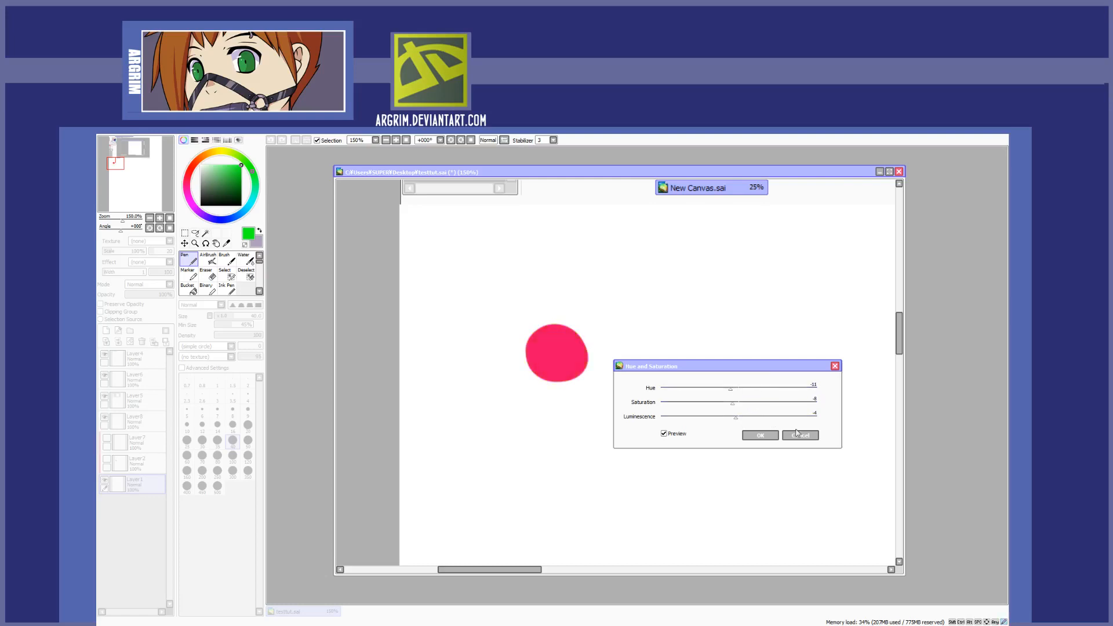
left_click(760, 436)
- Show Layer2 and recolour Layer1's circle to magenta with Hue and Saturation, using hue -17, saturation -18 and luminescence -8
left_click(107, 459)
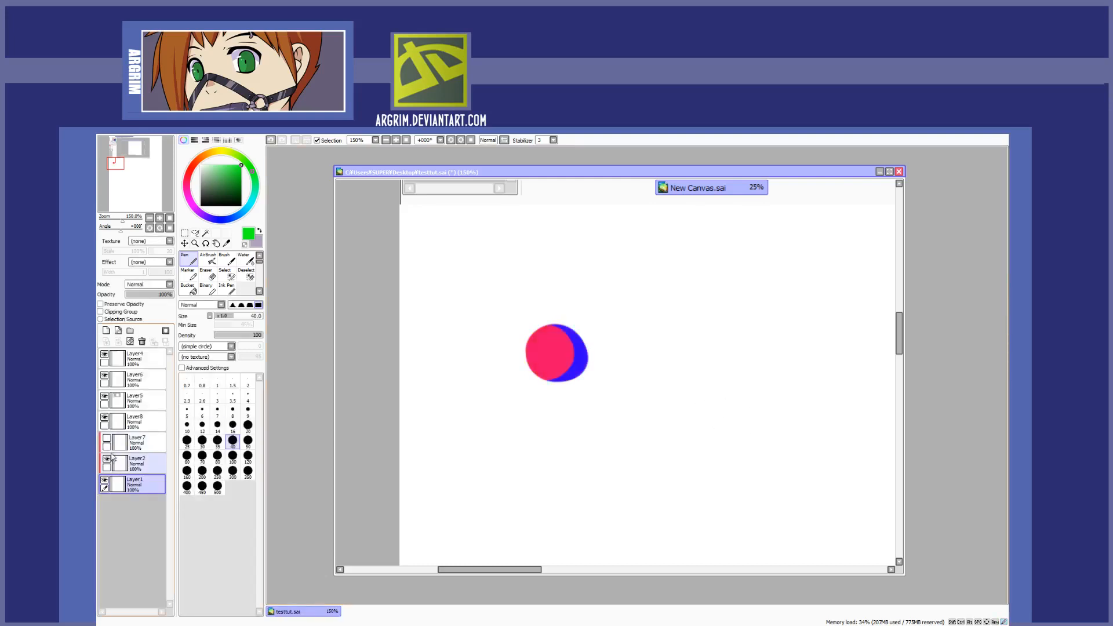
left_click(279, 135)
left_click(281, 140)
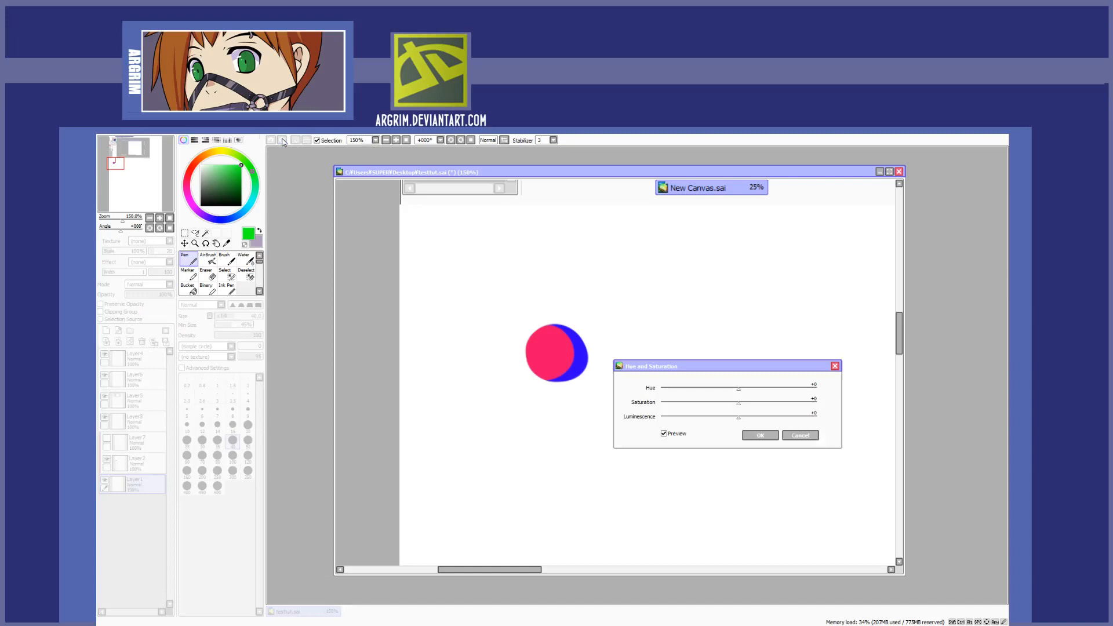
left_click_drag(740, 389, 765, 388)
mouse_move(738, 417)
left_mouse_down()
mouse_move(763, 417)
mouse_move(714, 402)
mouse_move(782, 388)
mouse_move(725, 389)
mouse_move(757, 419)
mouse_move(735, 425)
mouse_move(724, 407)
left_mouse_up()
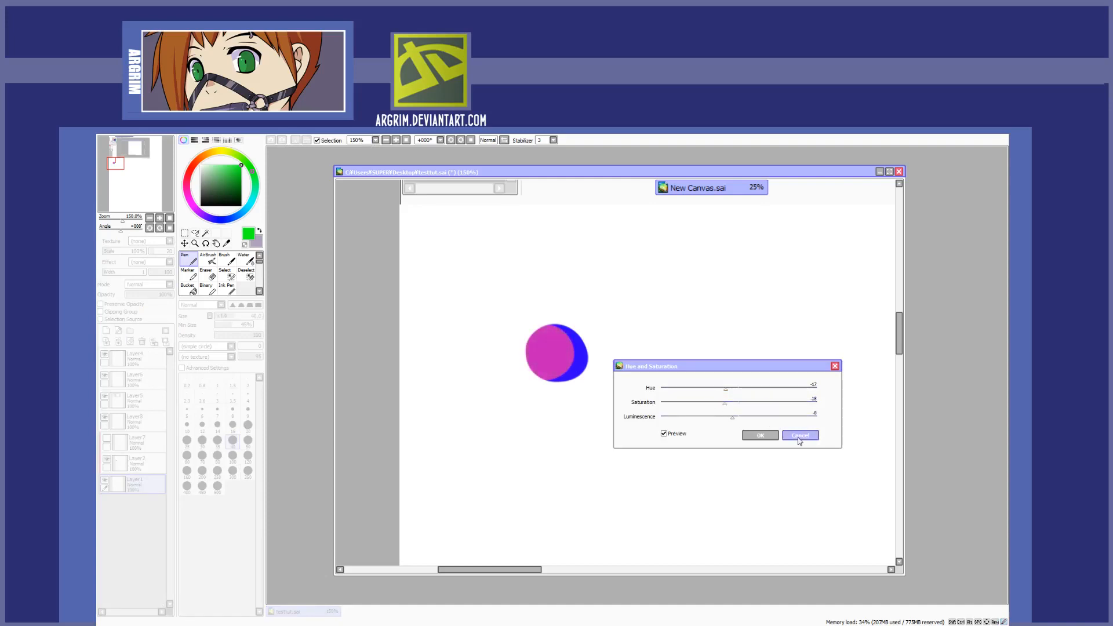
left_click(762, 435)
key("Page_Down")
key("Page_Down")
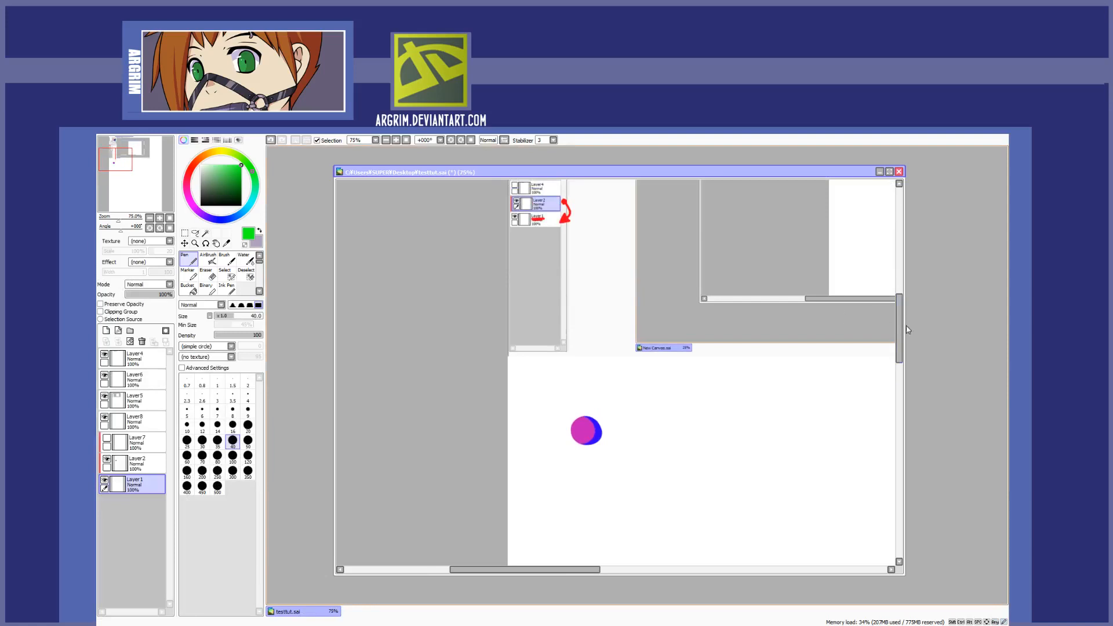
left_click_drag(901, 335, 901, 354)
scroll(591, 262, "up", 1)
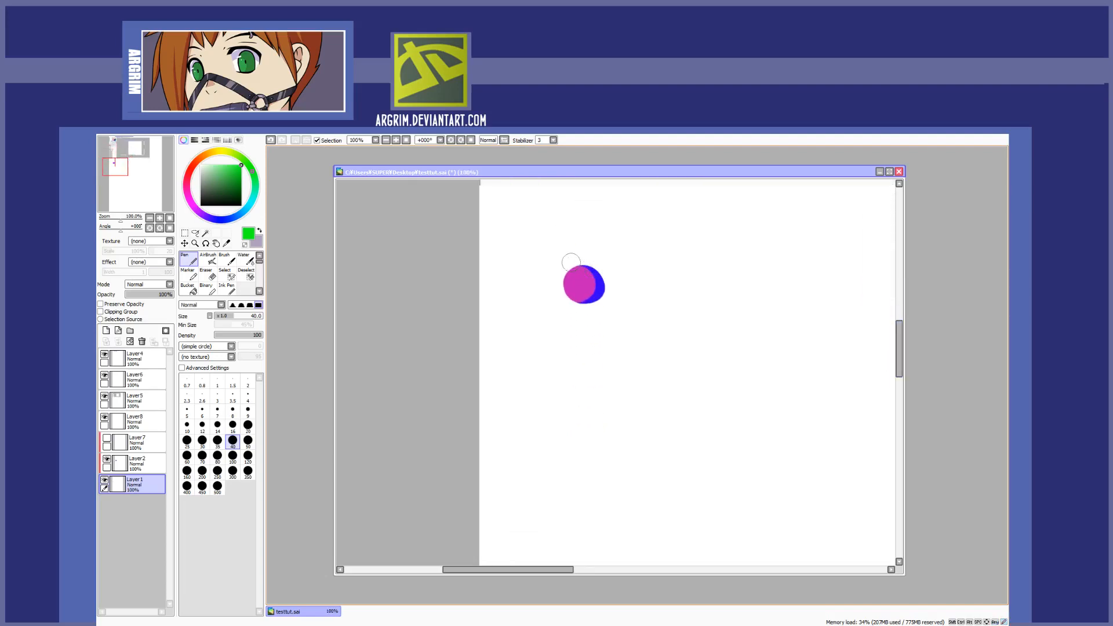